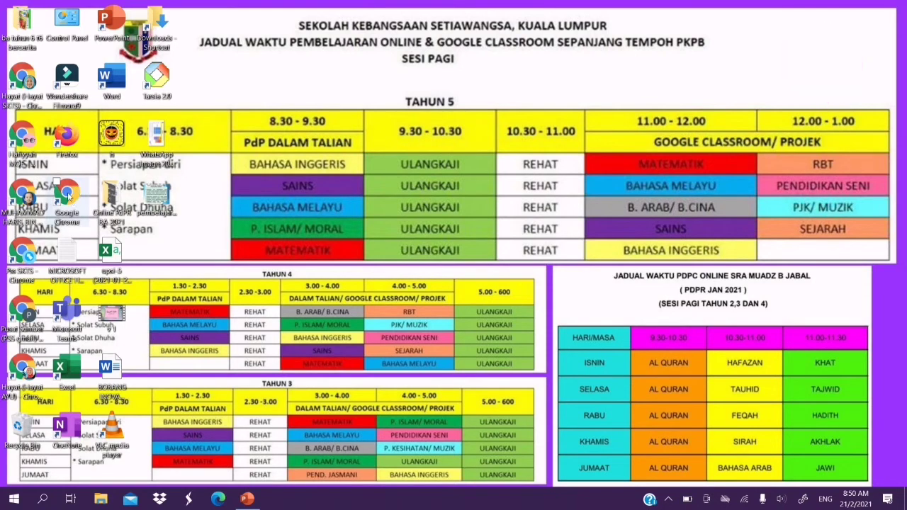
- Open Google Chrome and go to the iQ-NILAM site at iqnilam.moe.gov.my
click(69, 198)
double_click(69, 198)
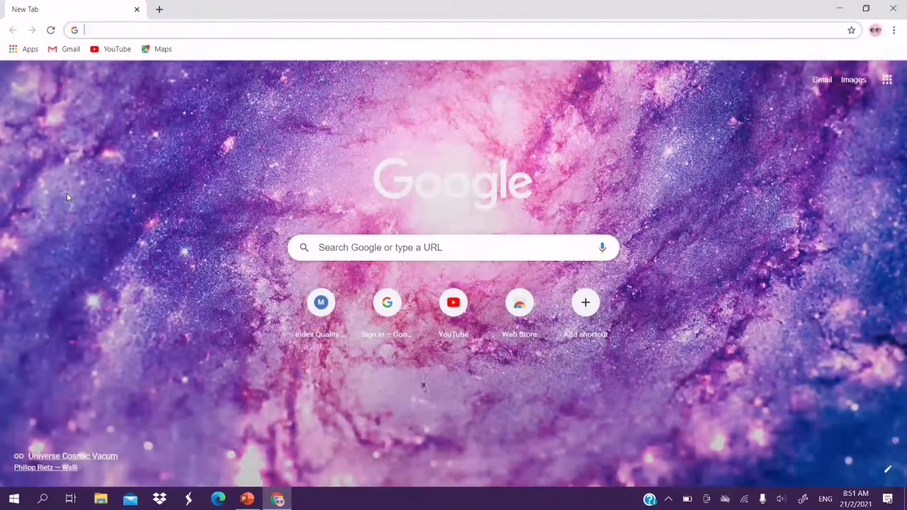
text(iqnila,)
key(BackSpace)
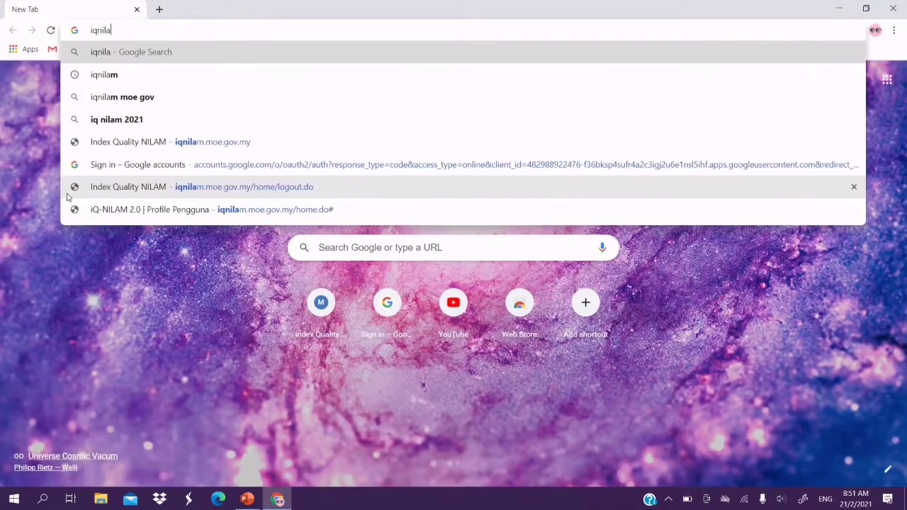
text(m.moe)
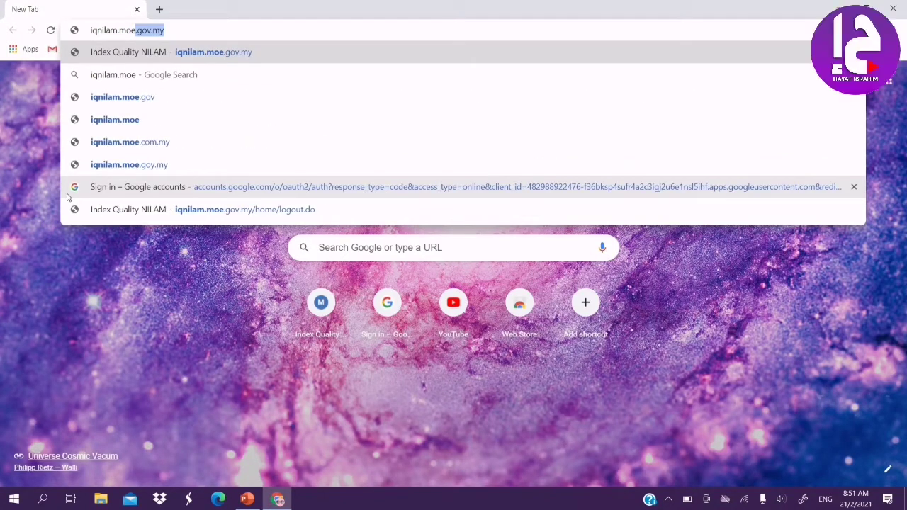
text(.gov.my)
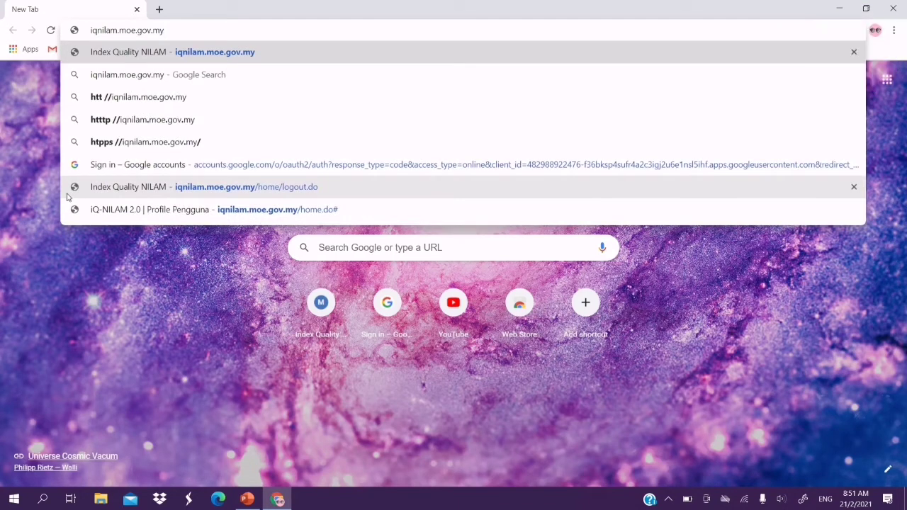
key(Return)
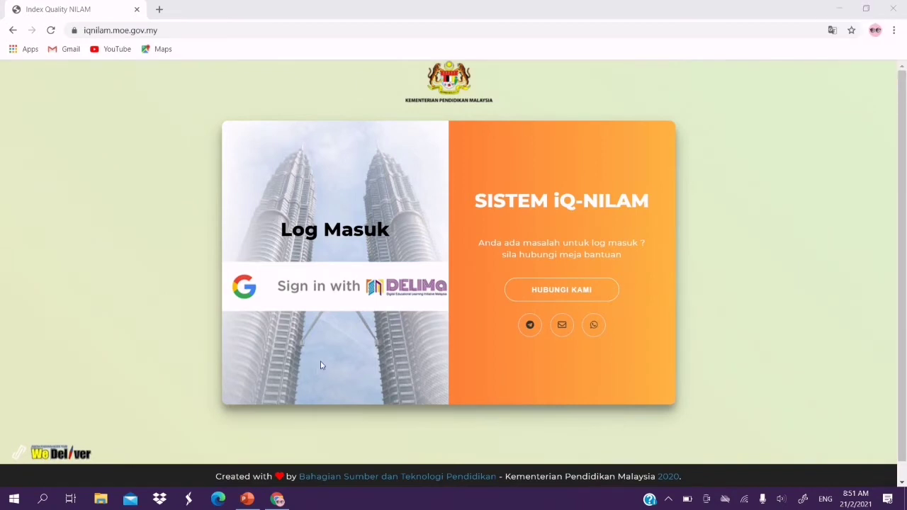
- Sign in to iQ-NILAM through DELIMa with another Google account, entering the pupil's e-mail address
click(333, 287)
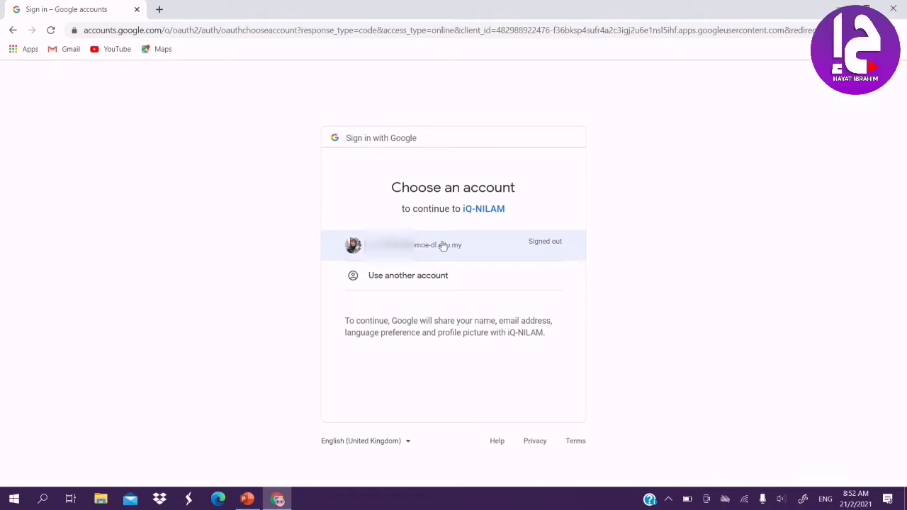
click(402, 282)
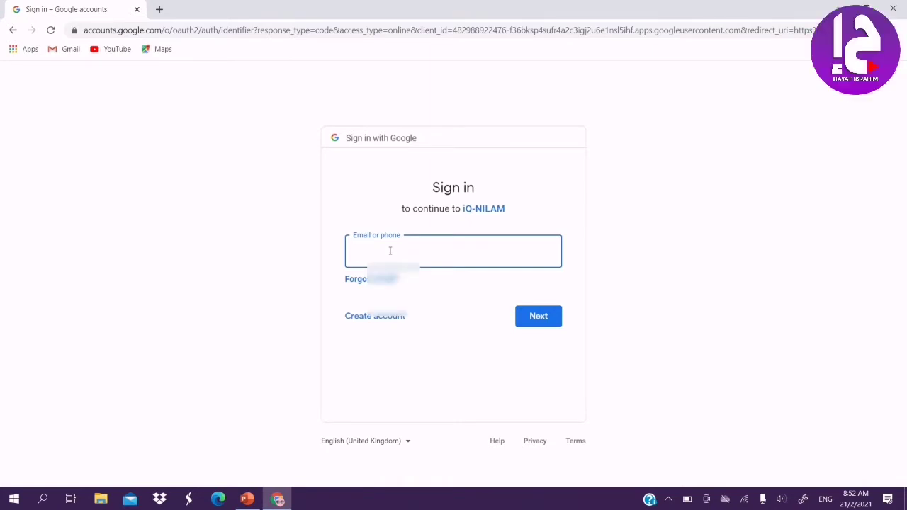
text(m)
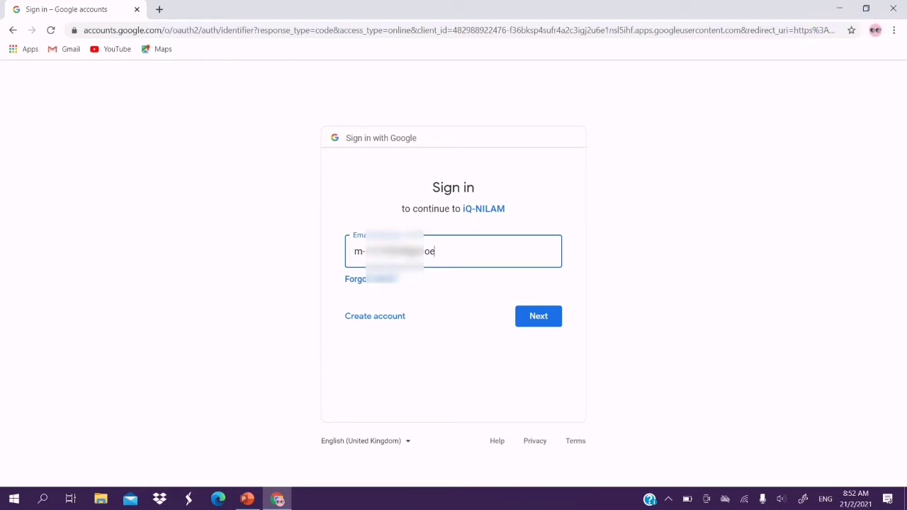
text(-dl.edu.my)
click(554, 317)
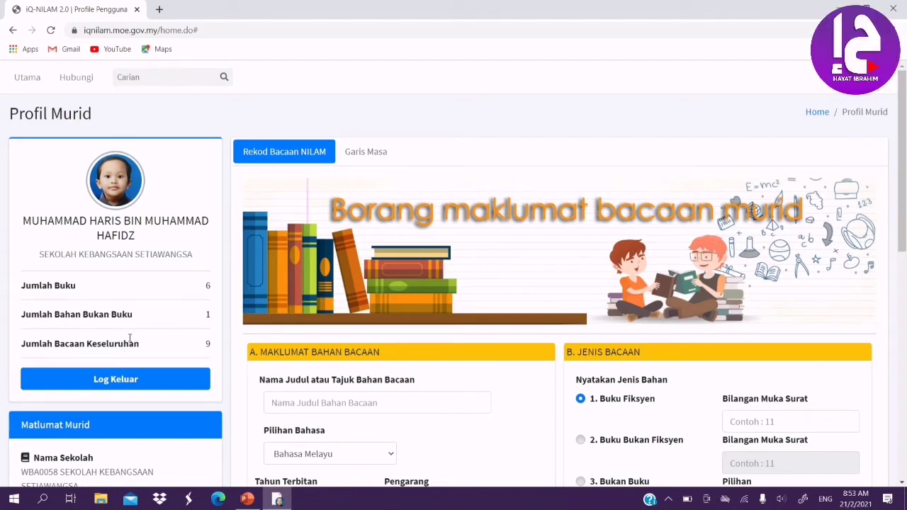
- Review the pupil's profile, including the reading totals, school, class and login details
scroll(130, 338, down, 2)
scroll(129, 342, down, 1)
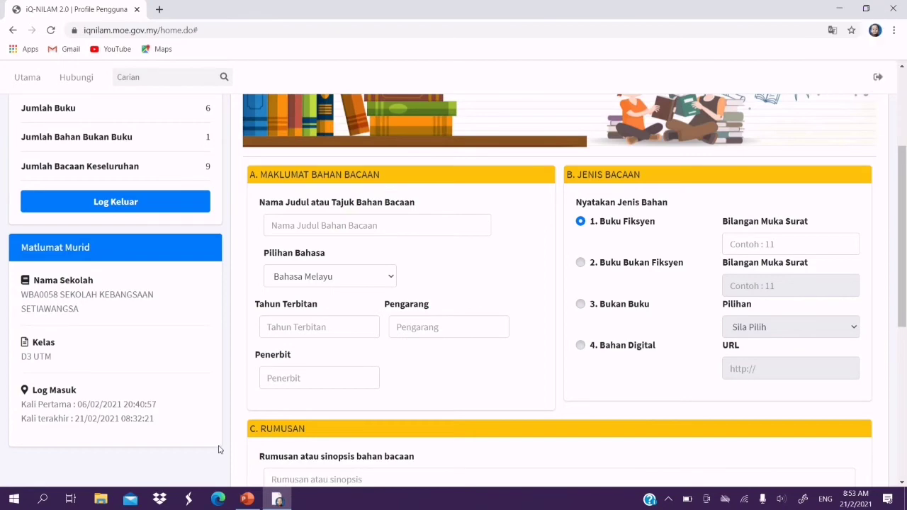
scroll(221, 436, up, 3)
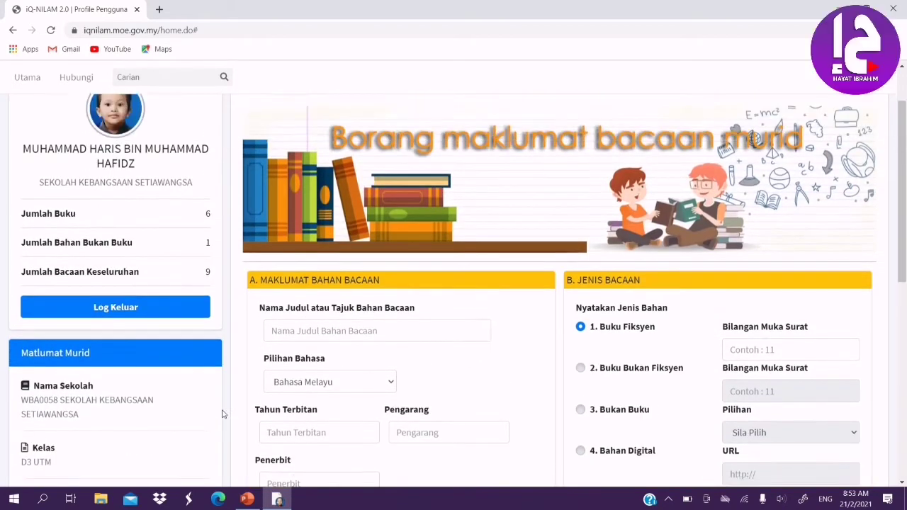
scroll(222, 414, up, 2)
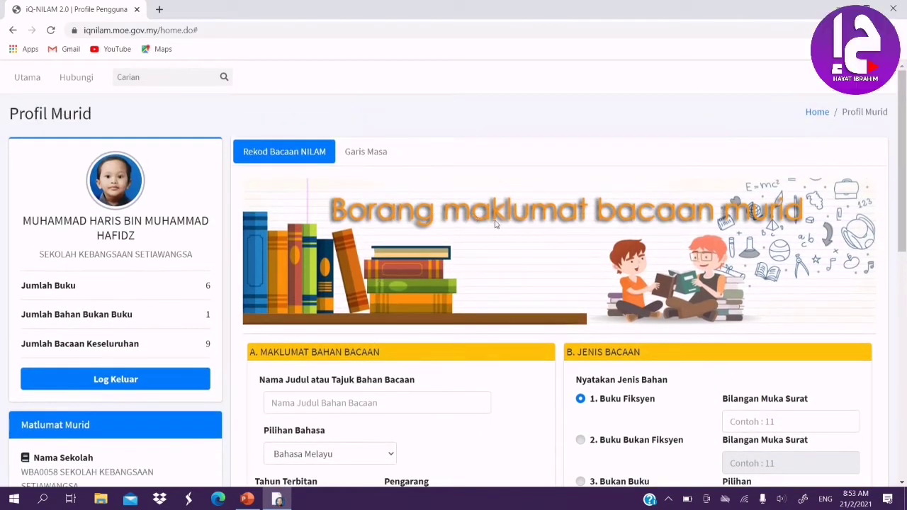
- Go through the material types Buku Fiksyen, Buku Bukan Fiksyen, Bukan Buku and Bahan Digital to examine which field each one requires
scroll(616, 273, down, 3)
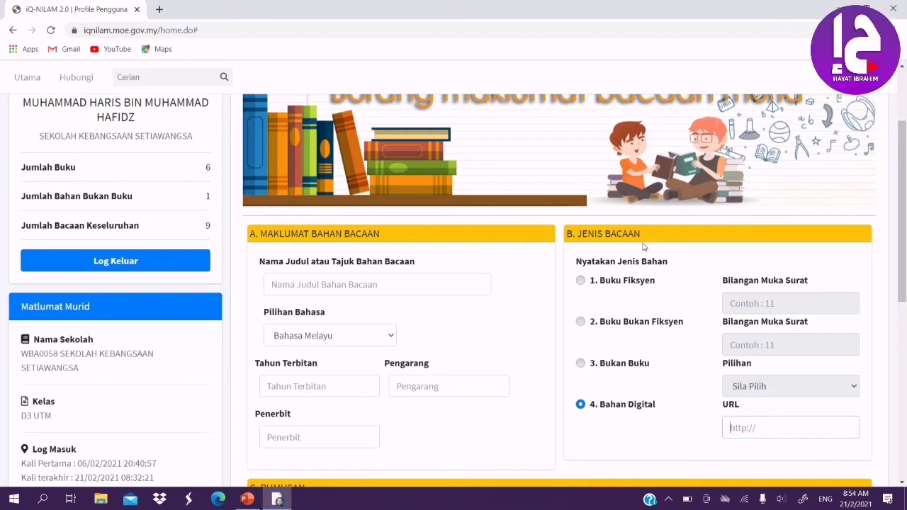
click(581, 281)
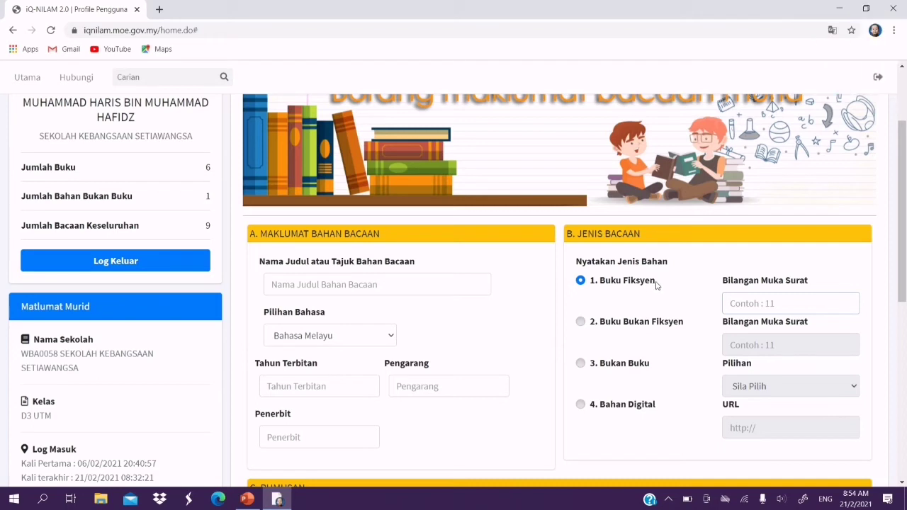
click(582, 322)
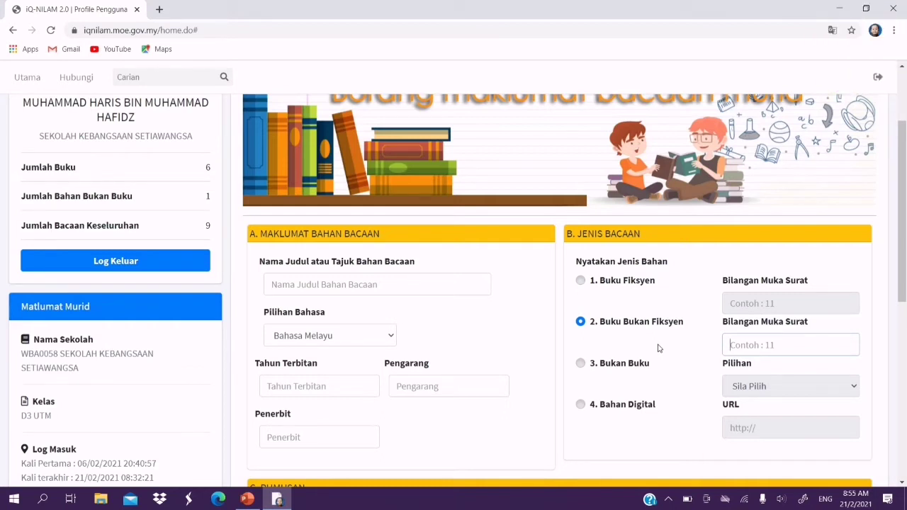
click(580, 364)
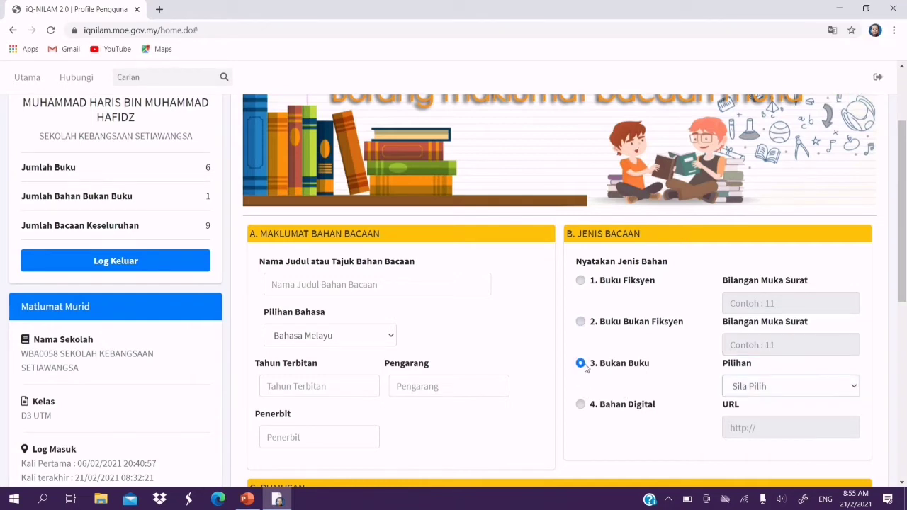
click(751, 387)
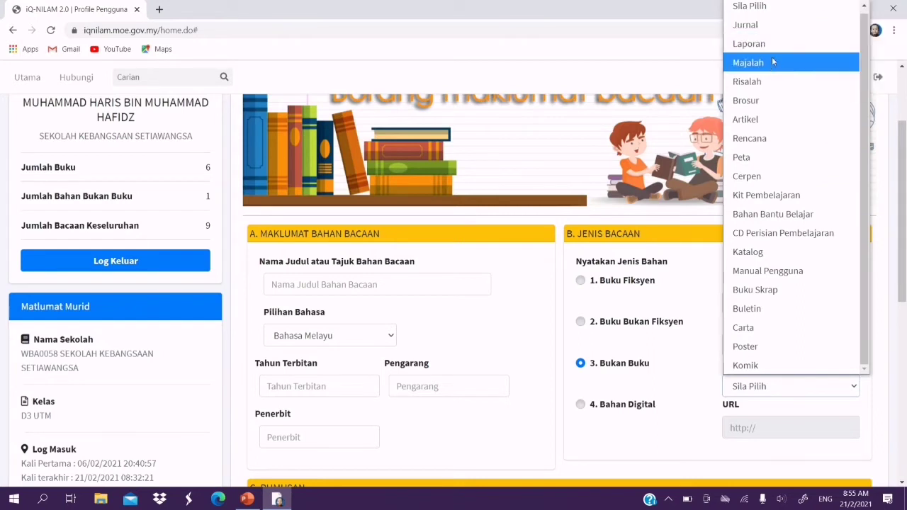
click(583, 407)
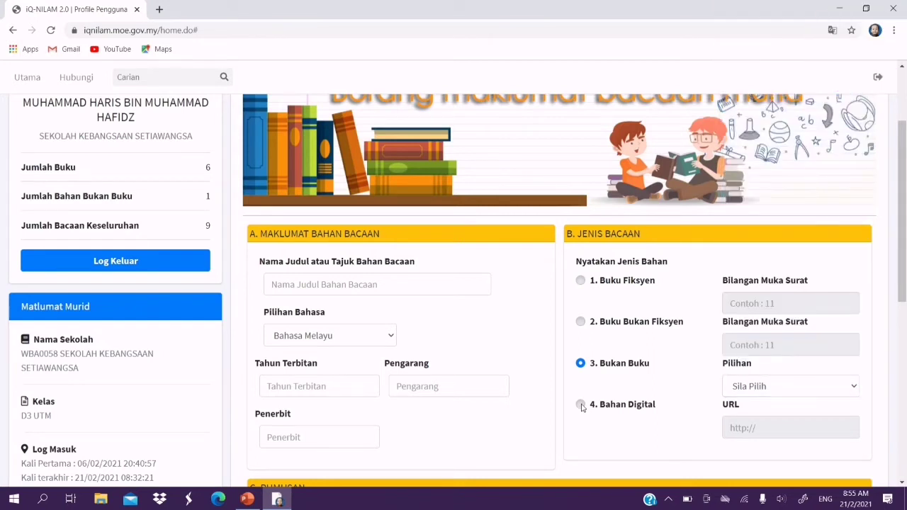
click(582, 409)
scroll(801, 383, down, 3)
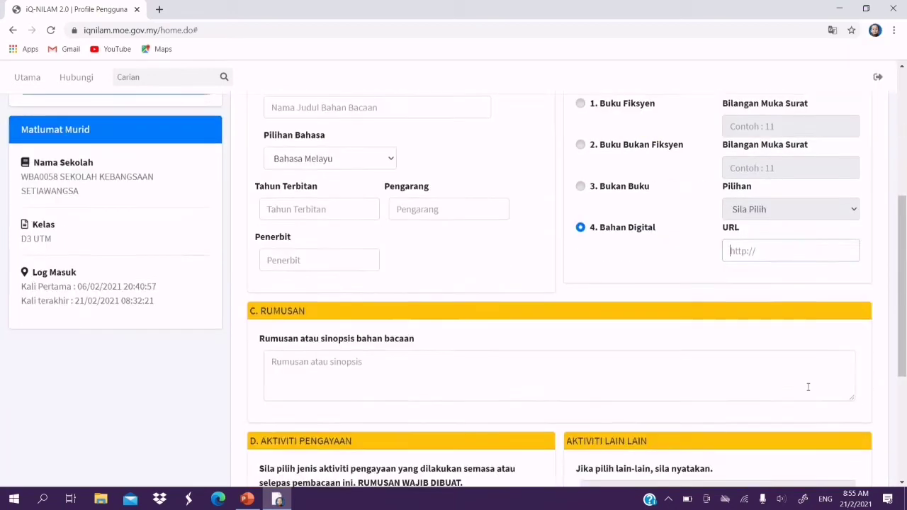
scroll(795, 349, up, 1)
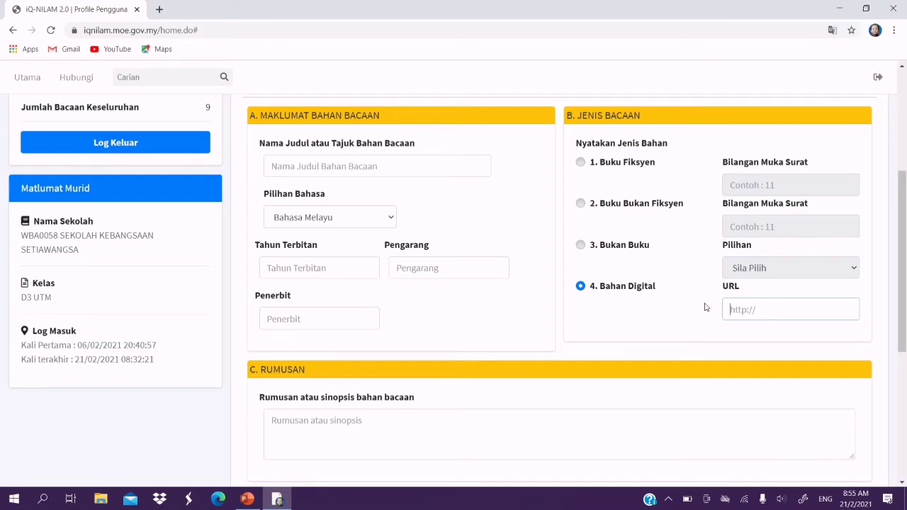
click(750, 306)
- Look over the Rumusan, Aktiviti Pengayaan and Aktiviti Lain Lain sections down to the form's save option
scroll(752, 303, down, 1)
scroll(752, 303, down, 2)
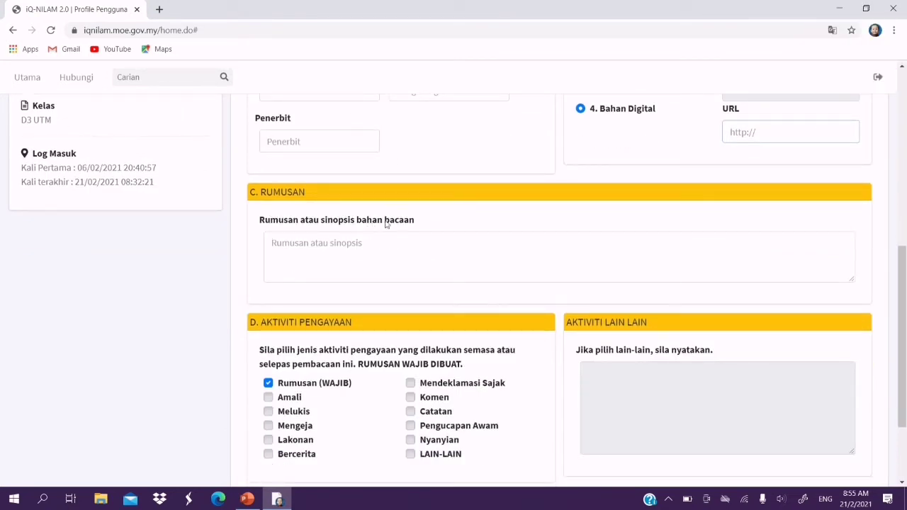
scroll(324, 277, down, 2)
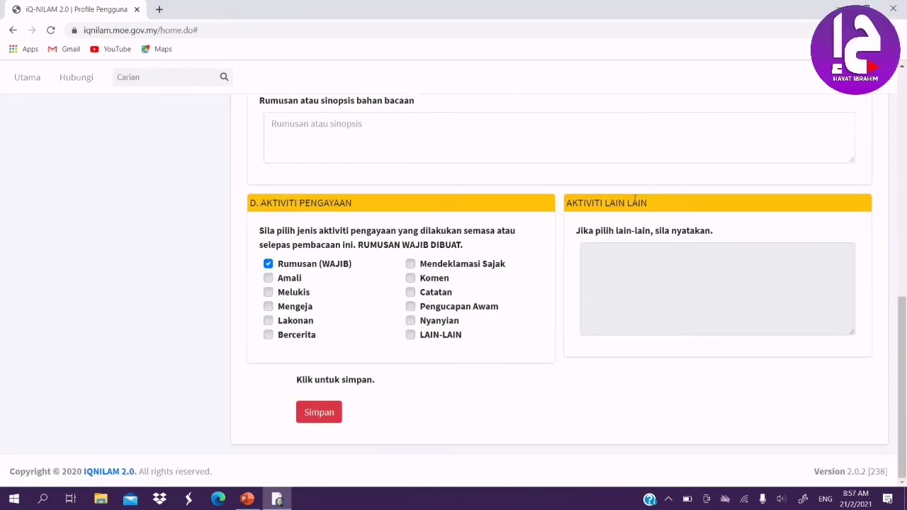
click(320, 411)
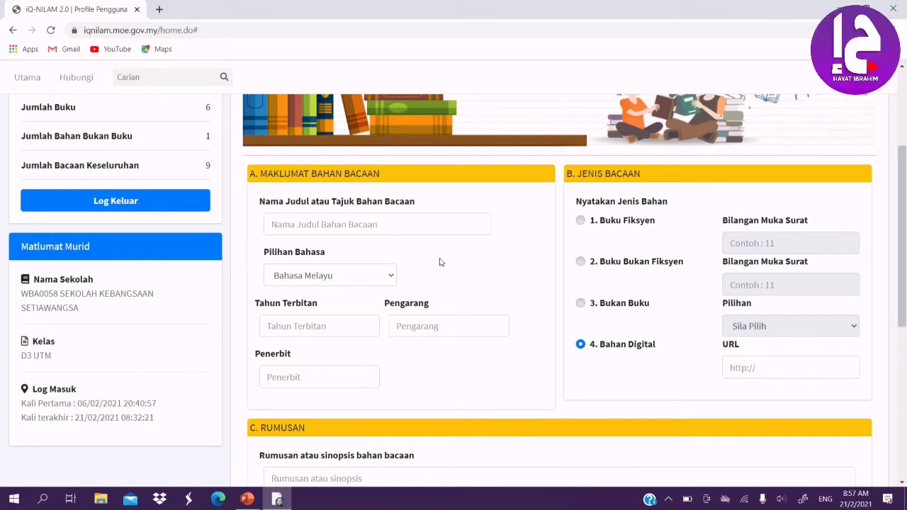
- Enter the reading material title "Badak Air Ingin Berendam" with Bahasa Melayu as its language
click(353, 225)
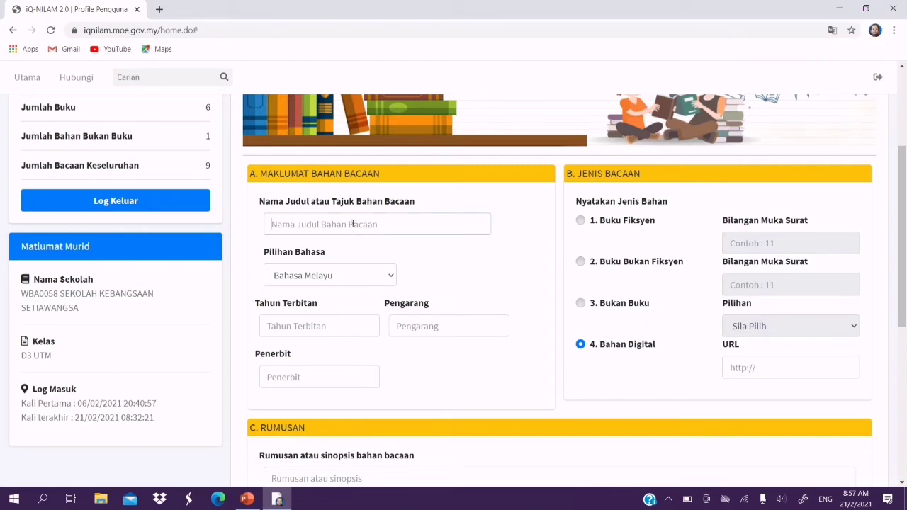
text(Badak Air Ingin)
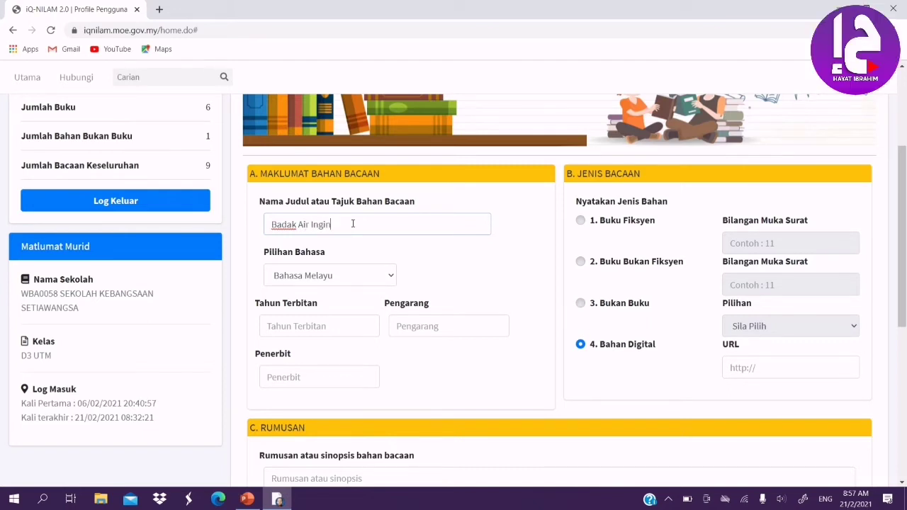
text( Berendam)
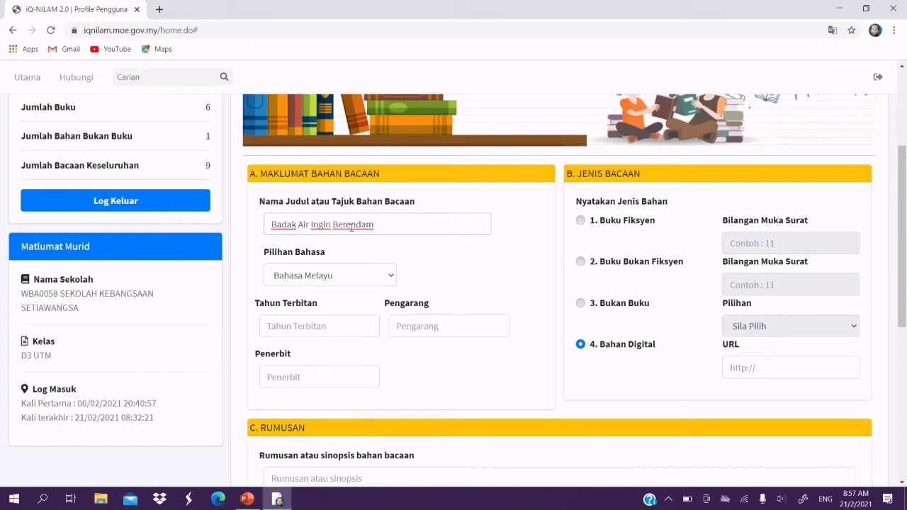
click(361, 278)
click(361, 279)
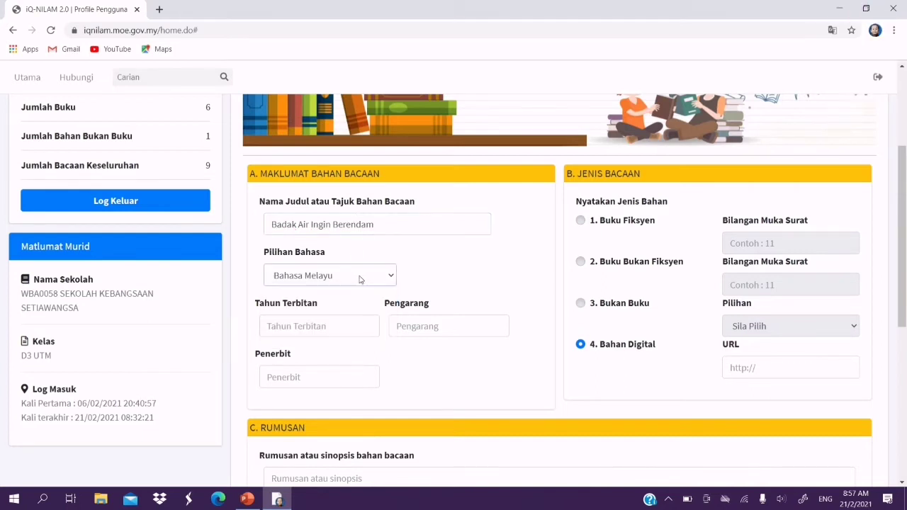
- Set the publication year to 2014 and fill in the author's name
click(326, 327)
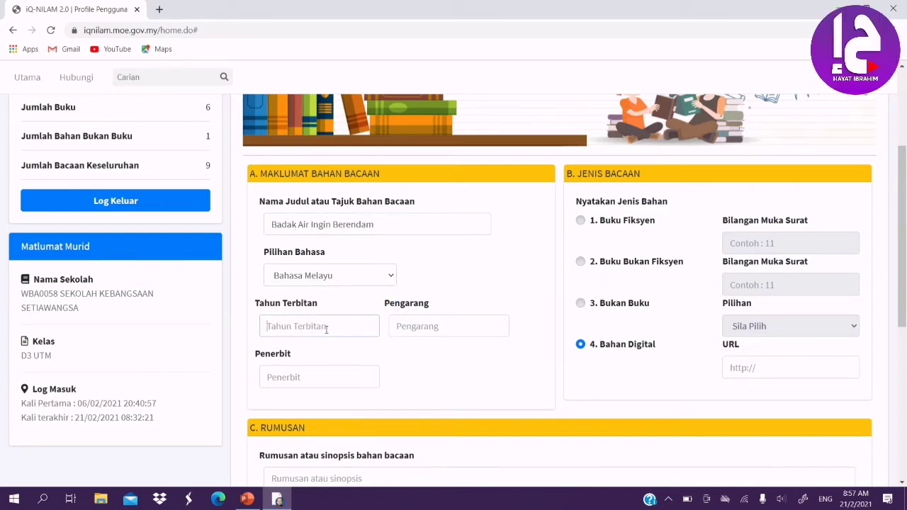
text(2014)
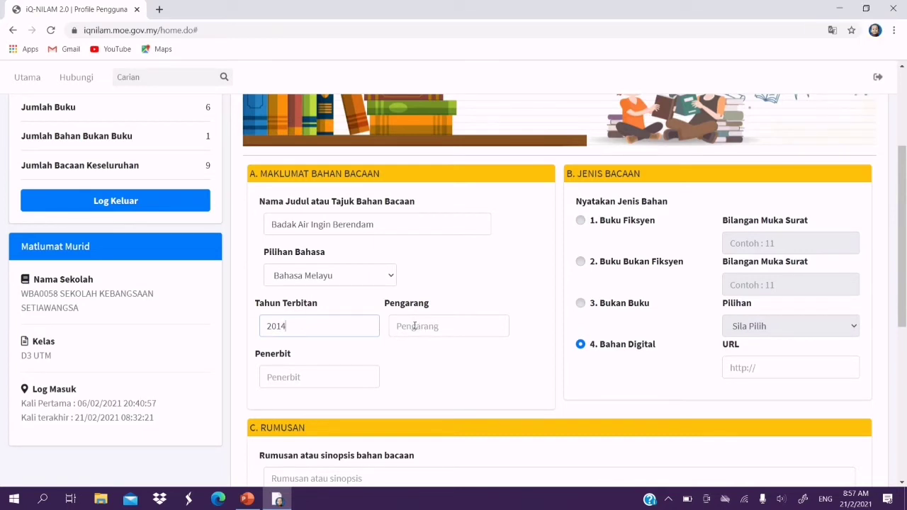
click(414, 326)
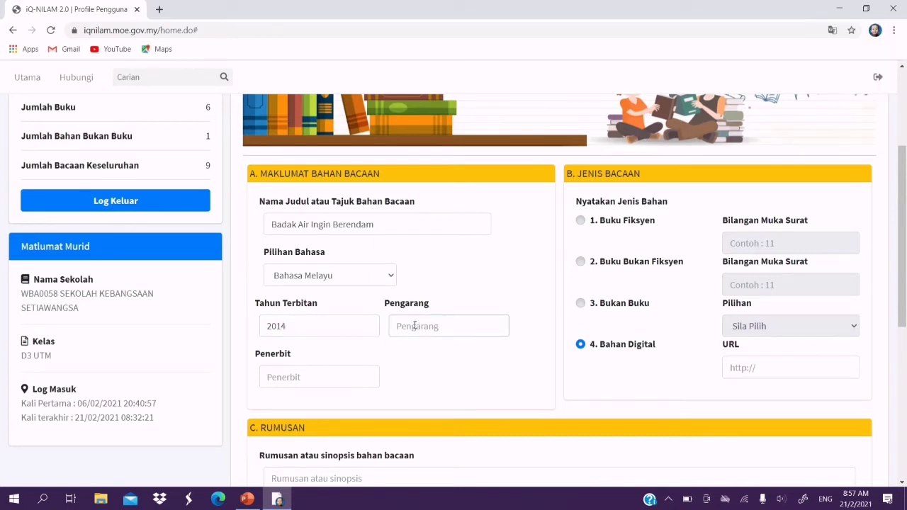
text(Hamdan Mohd Ali)
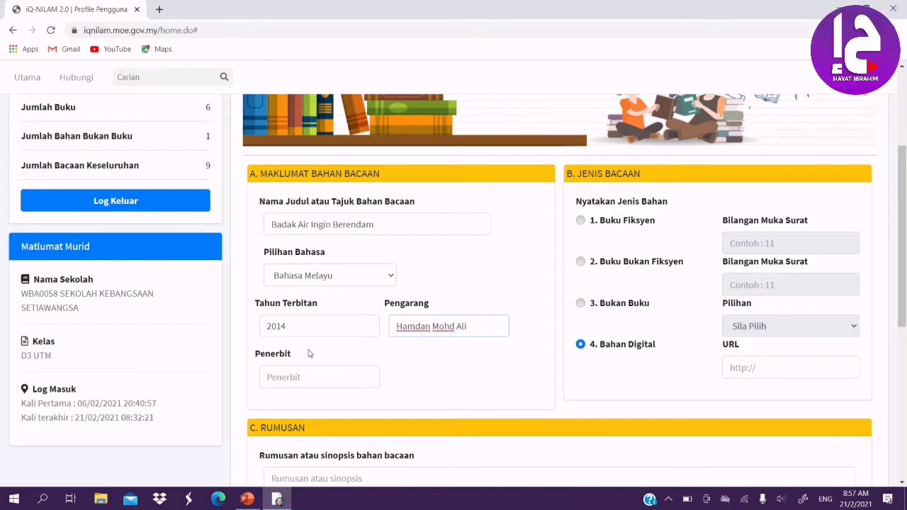
- Enter "Universe Color Printing" as the publisher of the book
click(296, 377)
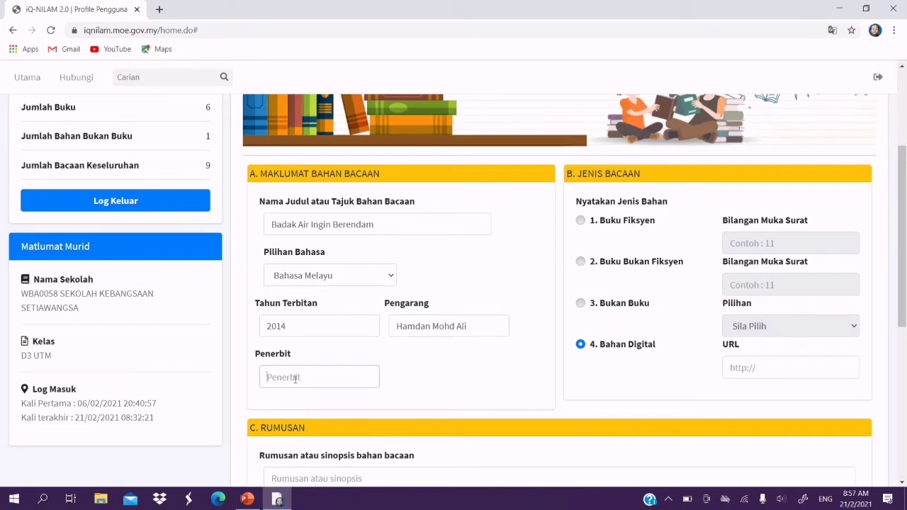
text(Universe)
text( Golo)
text(r )
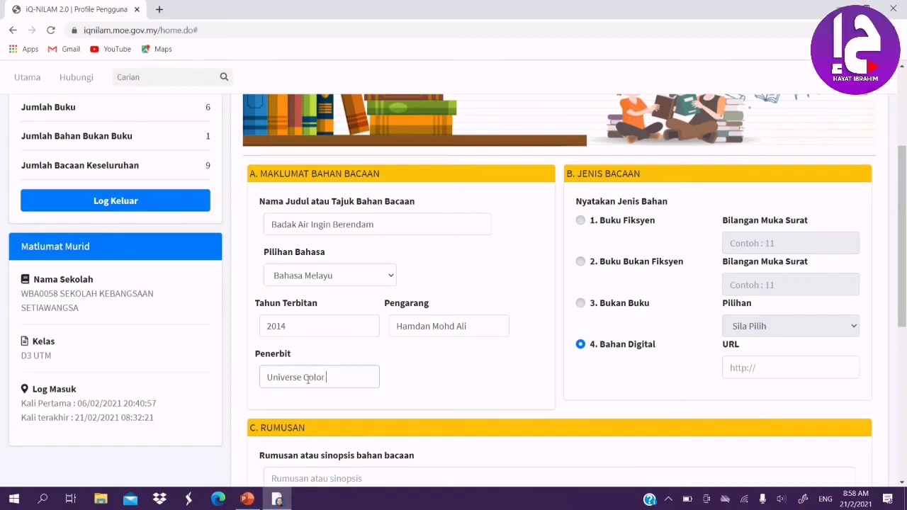
text(Printing)
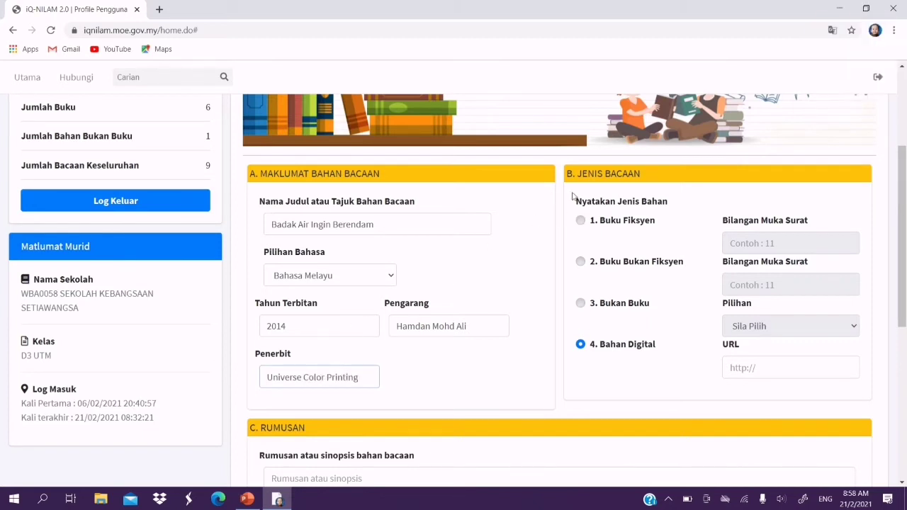
- Set the reading material type to Buku Fiksyen and activate its page count entry
click(581, 221)
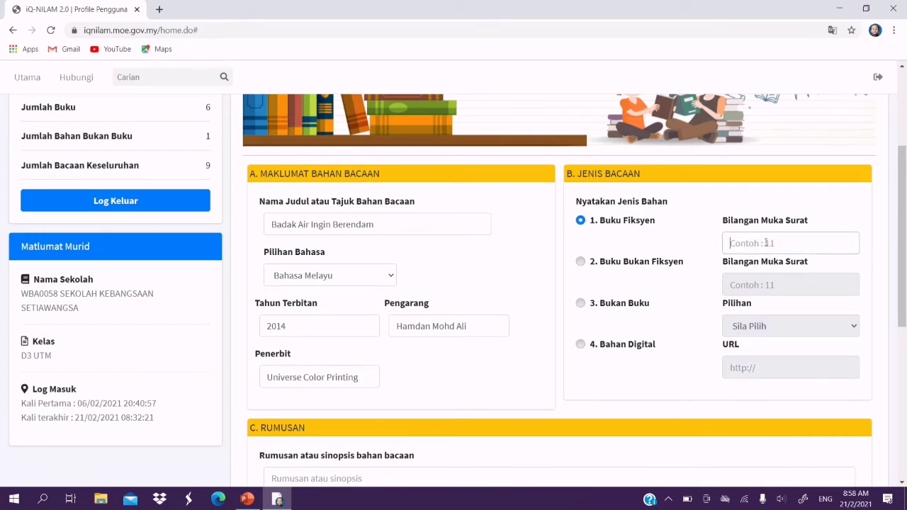
click(767, 243)
- Write the synopsis "Buku ini menceritakan tentang keberanian Si Badak Air yang berani berhadapan dengan binatang seperti buaya." in the Rumusan section
scroll(322, 262, down, 4)
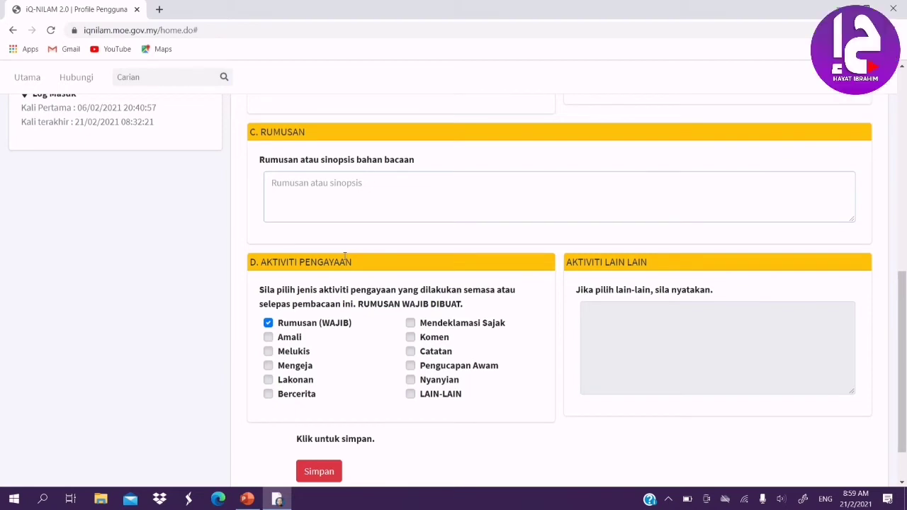
click(333, 207)
text(Buku ini)
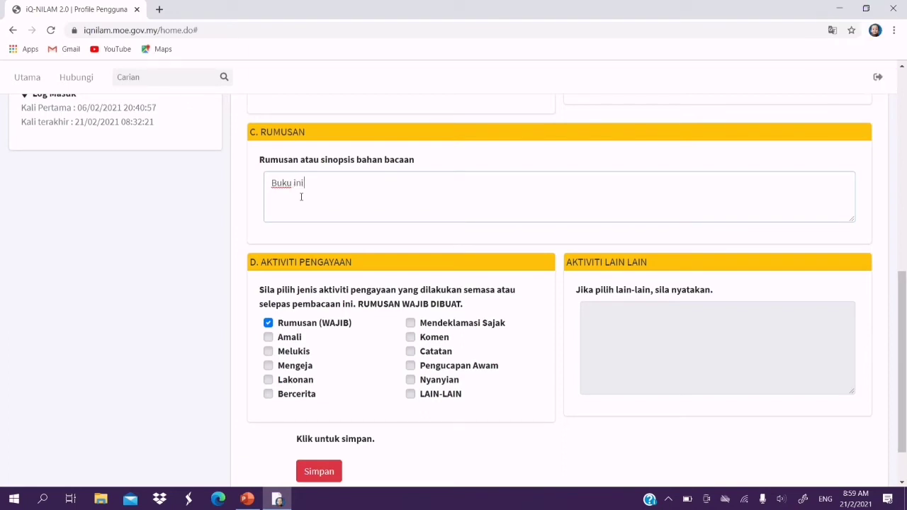
text( menceritakan tentang keberania)
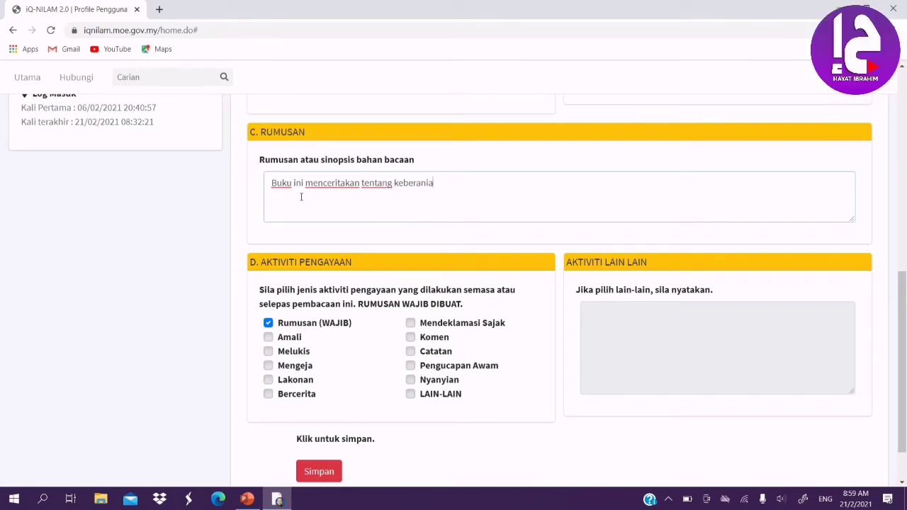
text(n Si Badak)
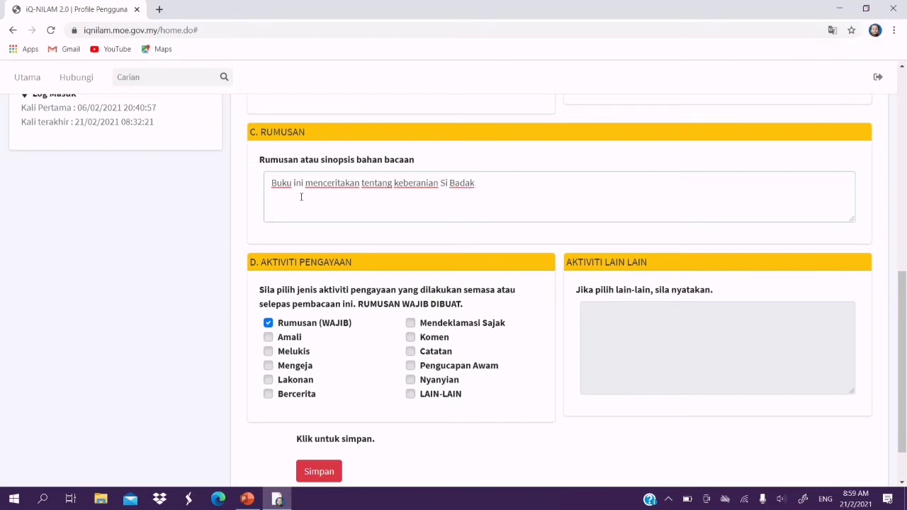
text( Air yang)
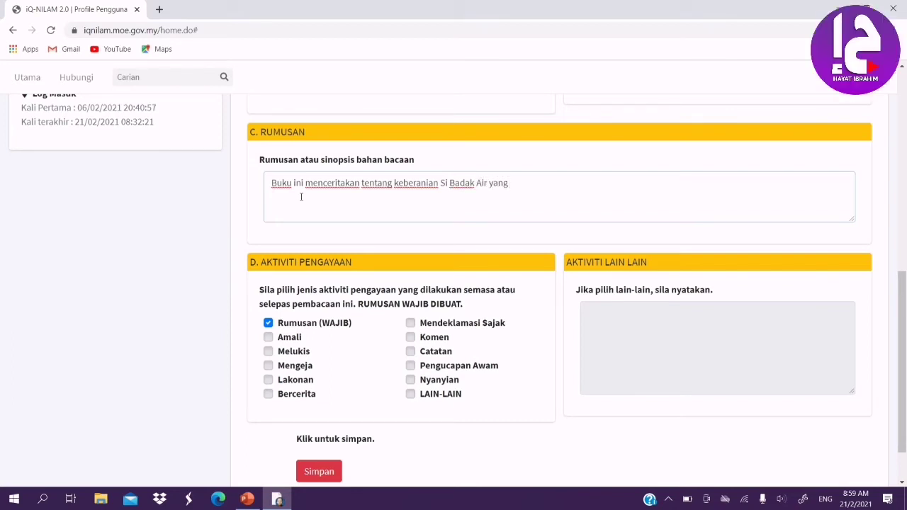
text( berani b)
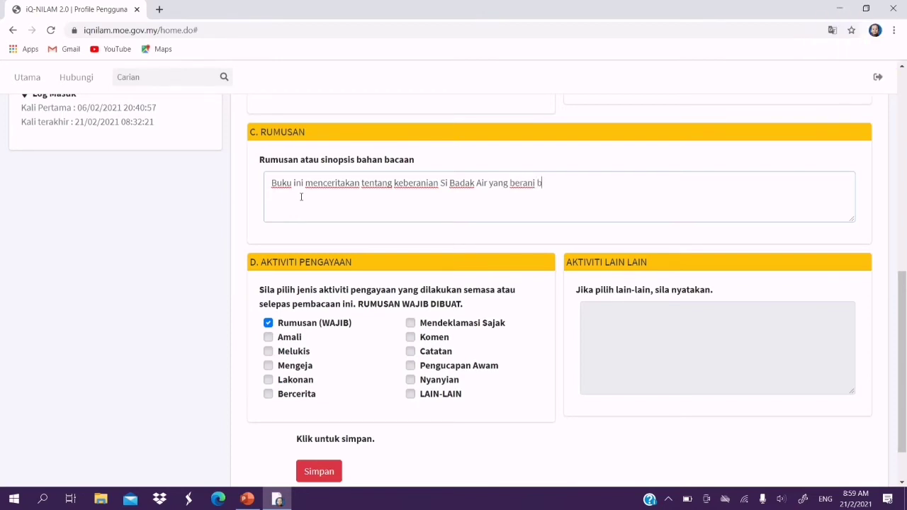
text(erhadapan dengan binatang)
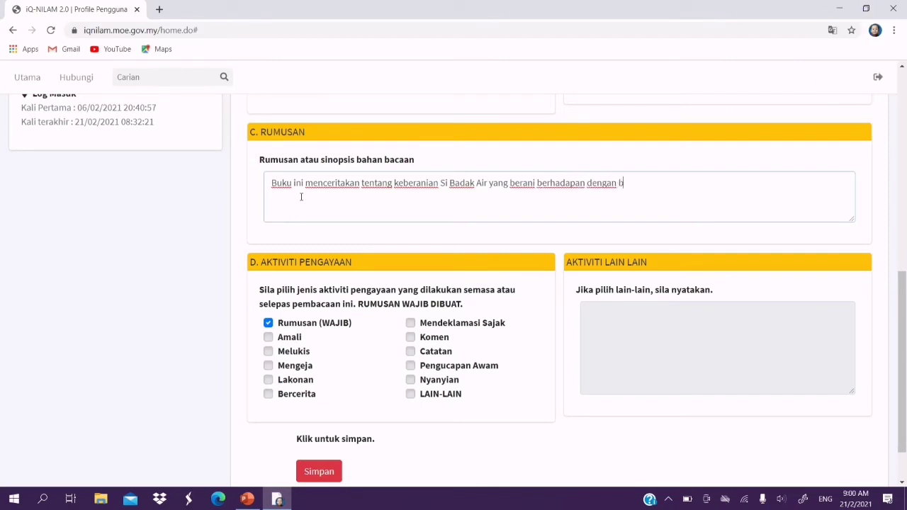
text( sepertia)
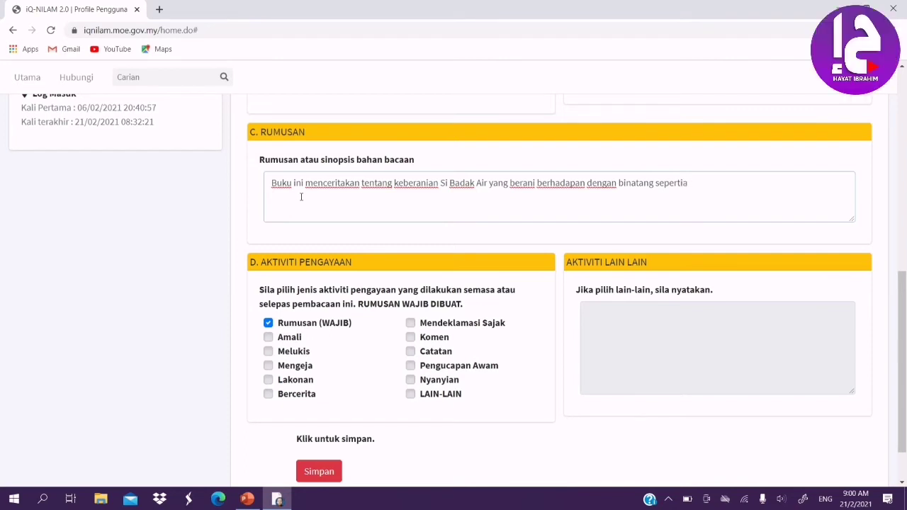
key(BackSpace)
text(buaya.)
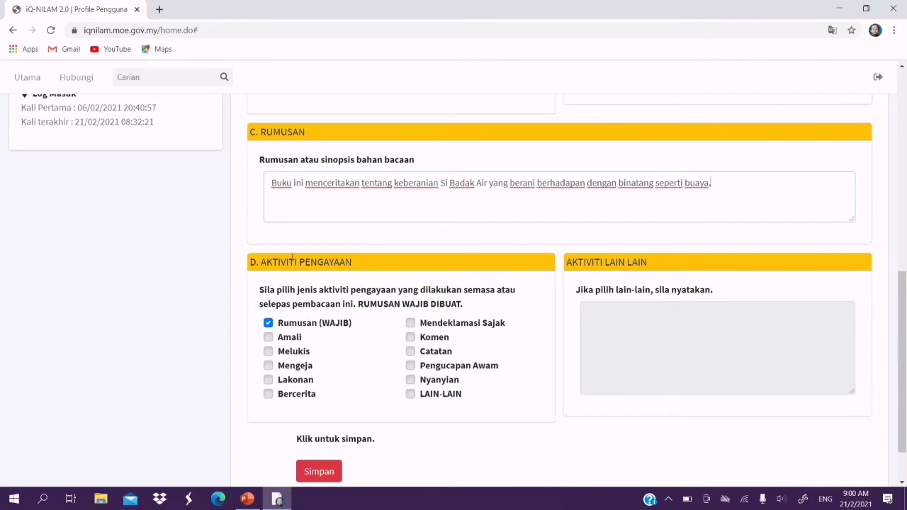
- Mark Bercerita and LAIN-LAIN as enrichment activities and state "Poster" as the other activity
scroll(304, 309, down, 1)
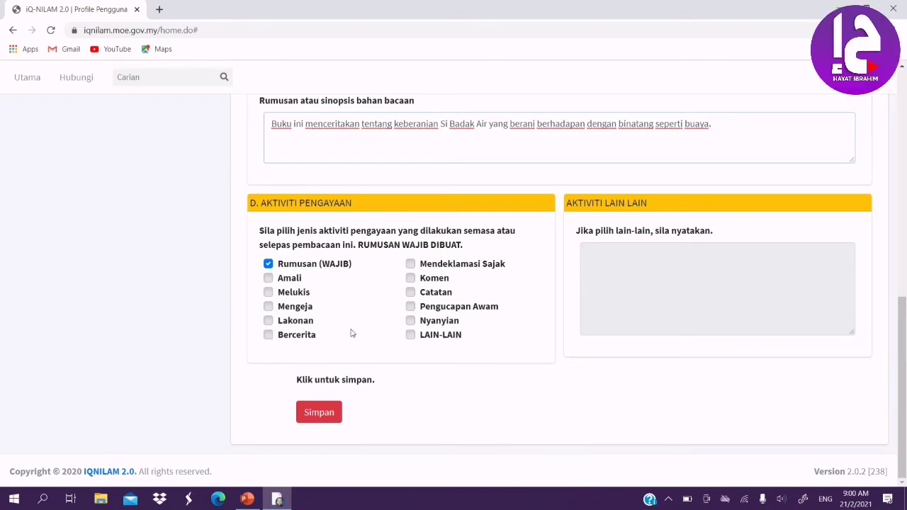
click(268, 336)
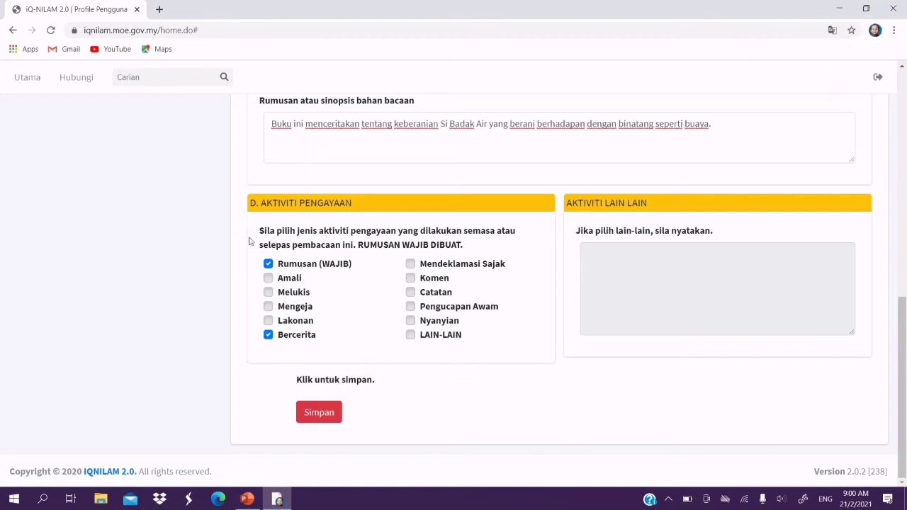
click(410, 336)
click(647, 269)
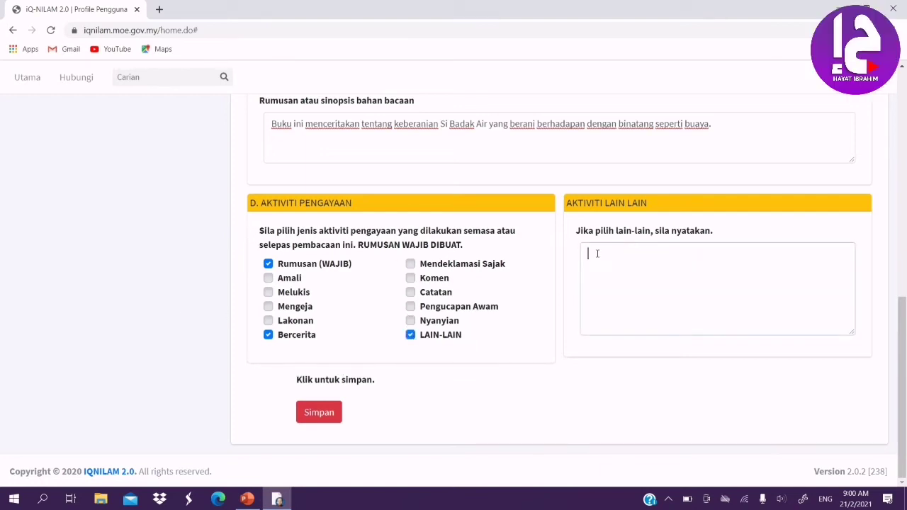
text(Poster)
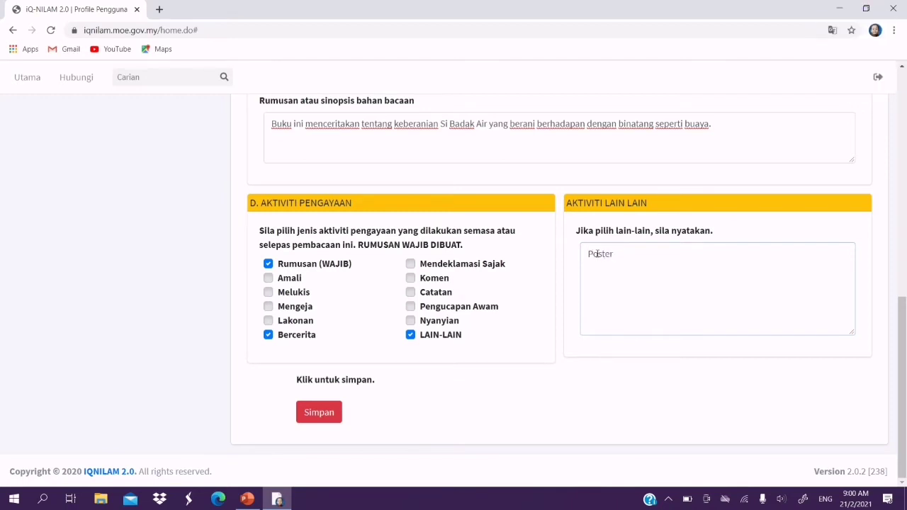
- Save the completed NILAM reading record and acknowledge the confirmation
click(330, 421)
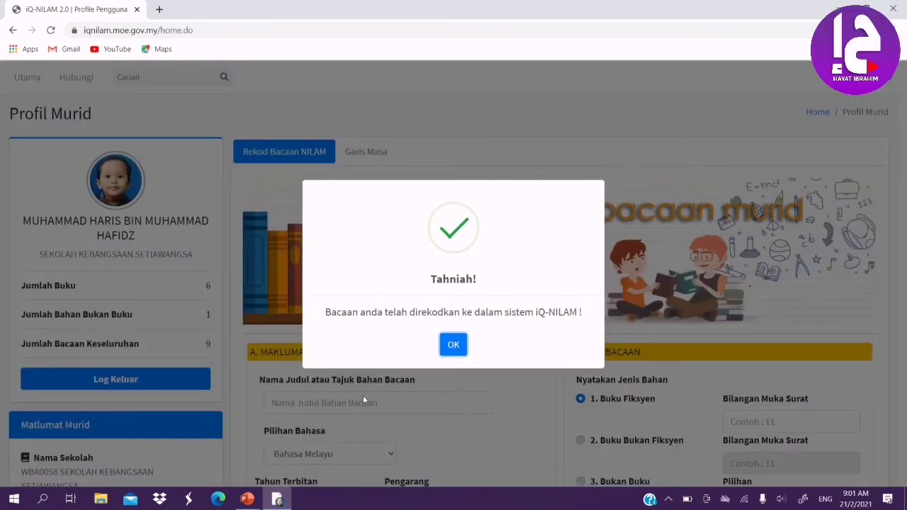
click(453, 345)
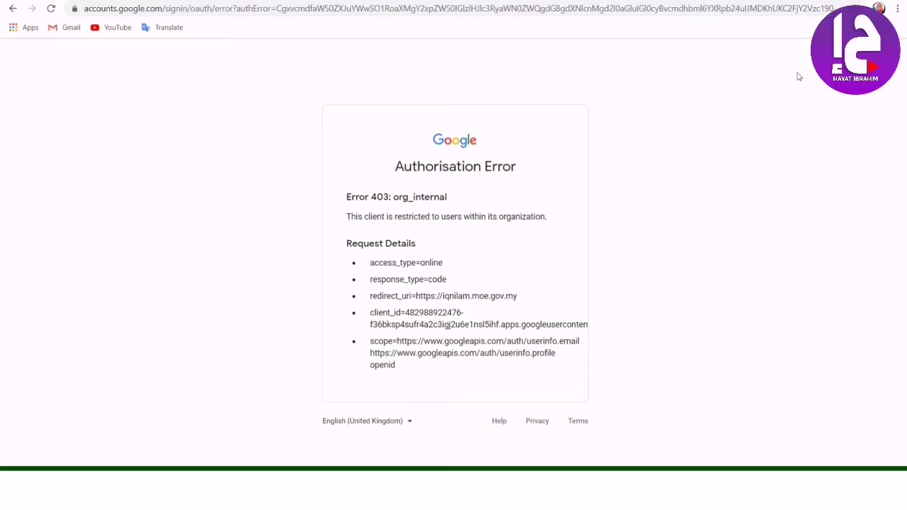
- Check which Google profiles are available in the browser from the authorisation error page
click(879, 10)
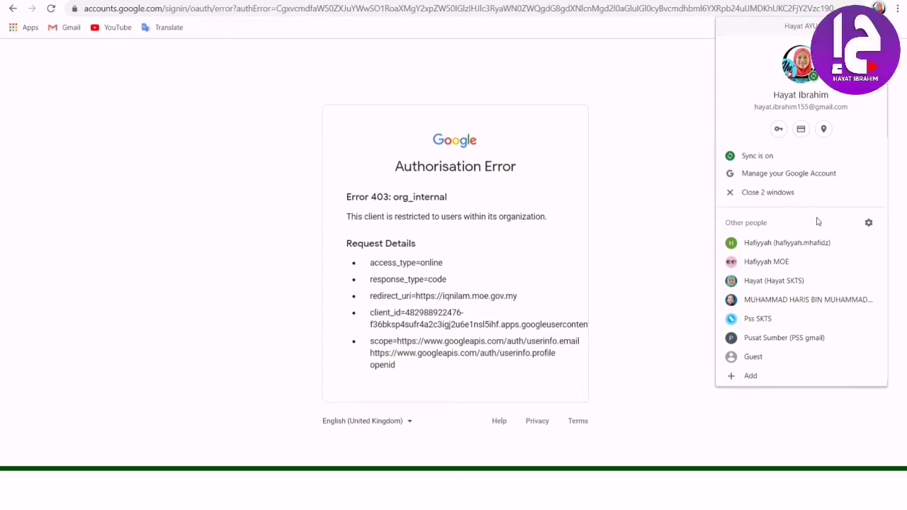
click(682, 125)
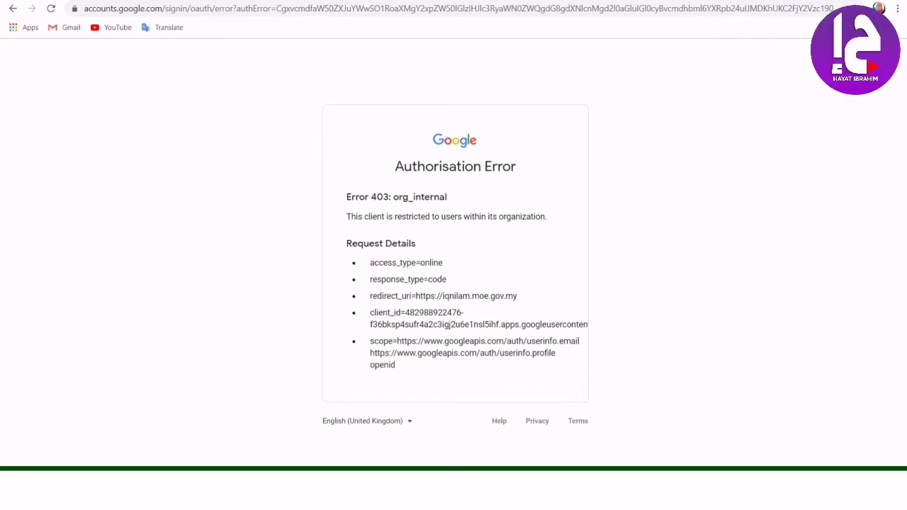
- Open the iqnilam.moe.gov.my site in a new incognito window
click(899, 13)
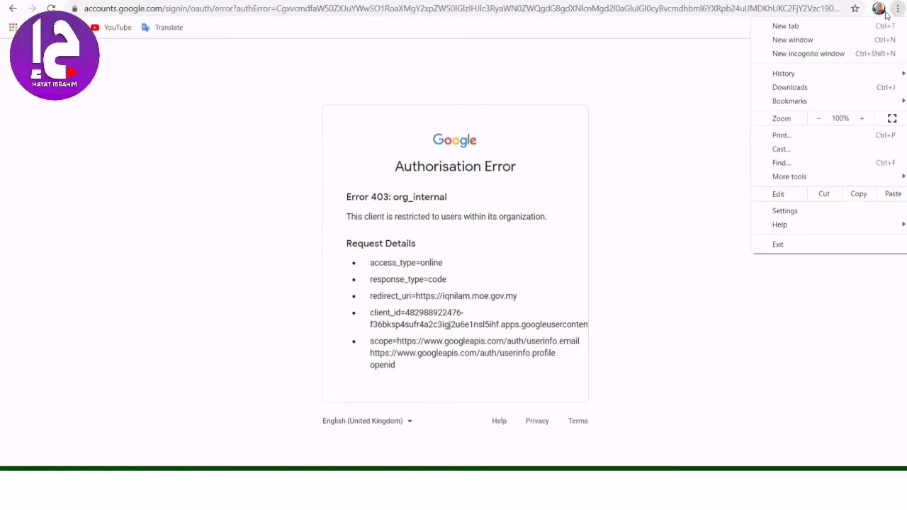
click(813, 57)
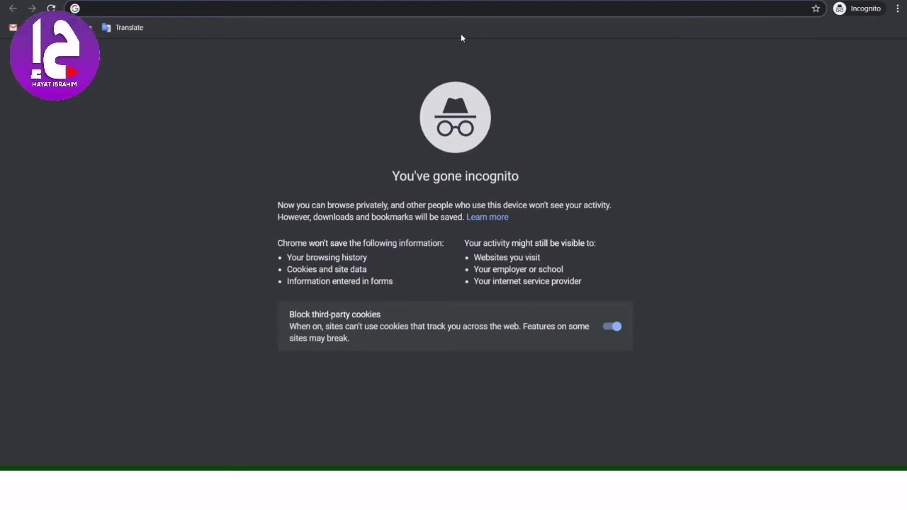
text(iqnilam.mo)
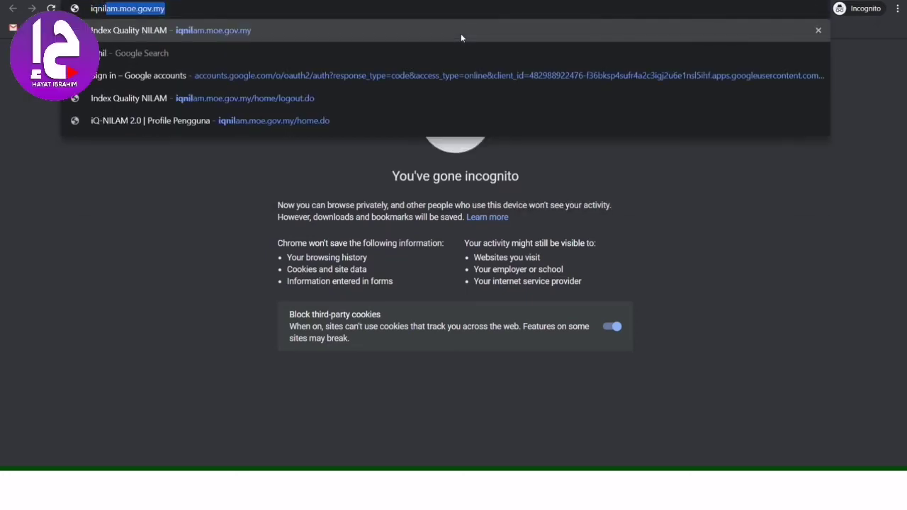
text(e.)
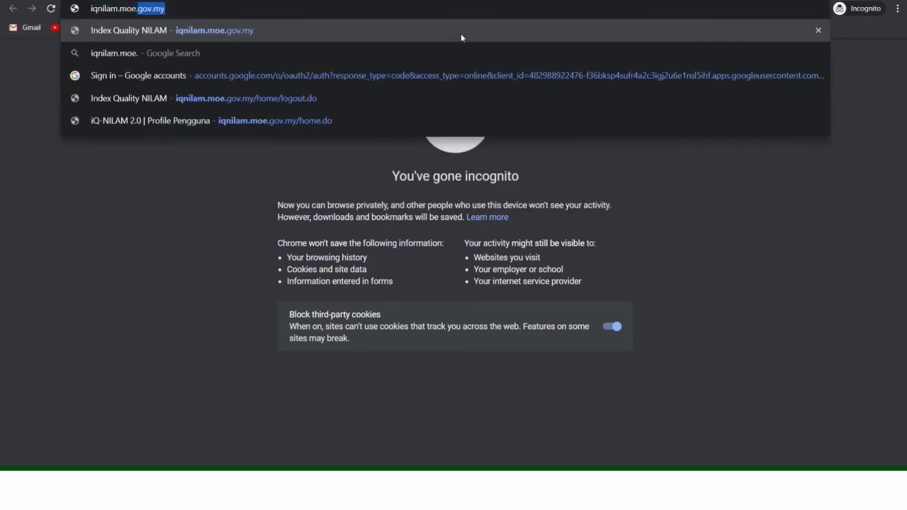
text(gov.my)
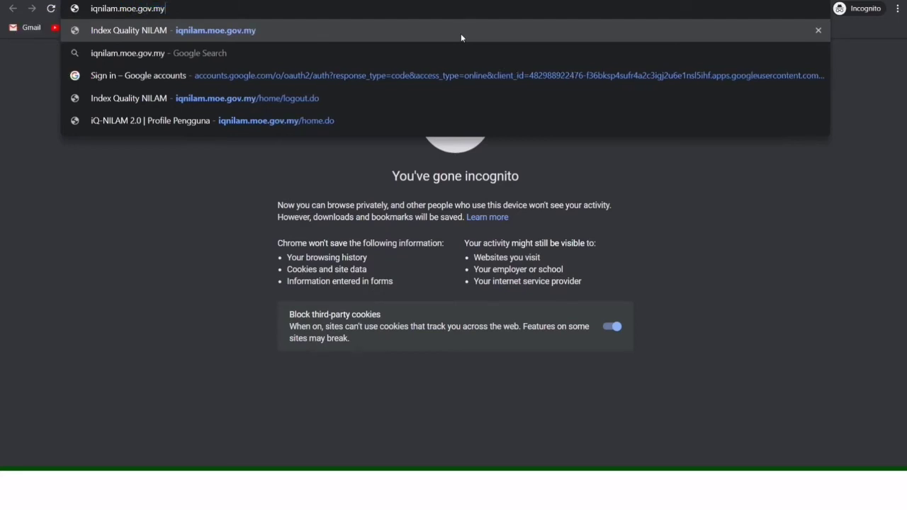
key(Return)
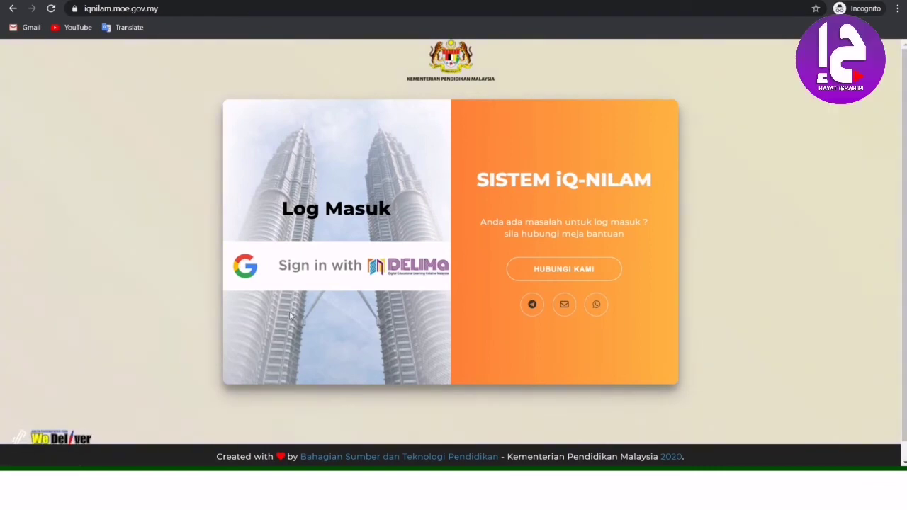
- Start the DELIMa sign-in and submit the pupil's account e-mail
click(304, 268)
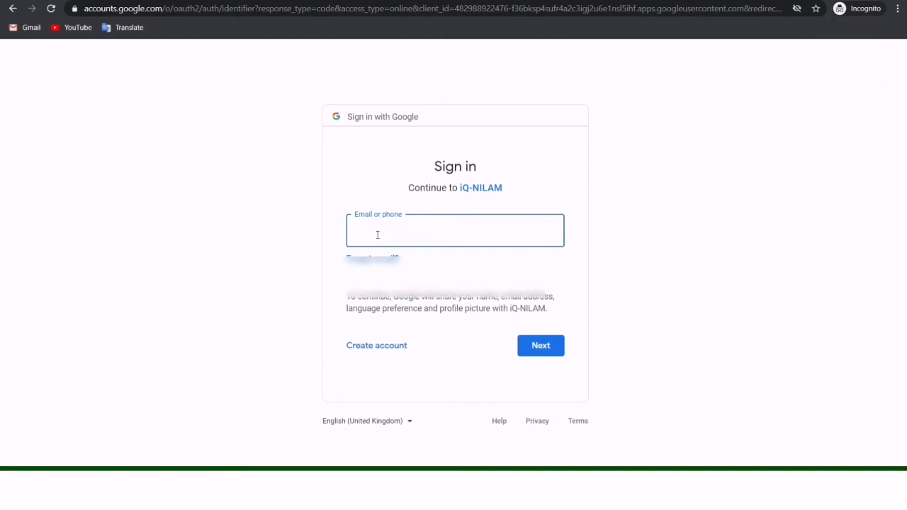
text(m)
key(Down)
key(Down)
key(Return)
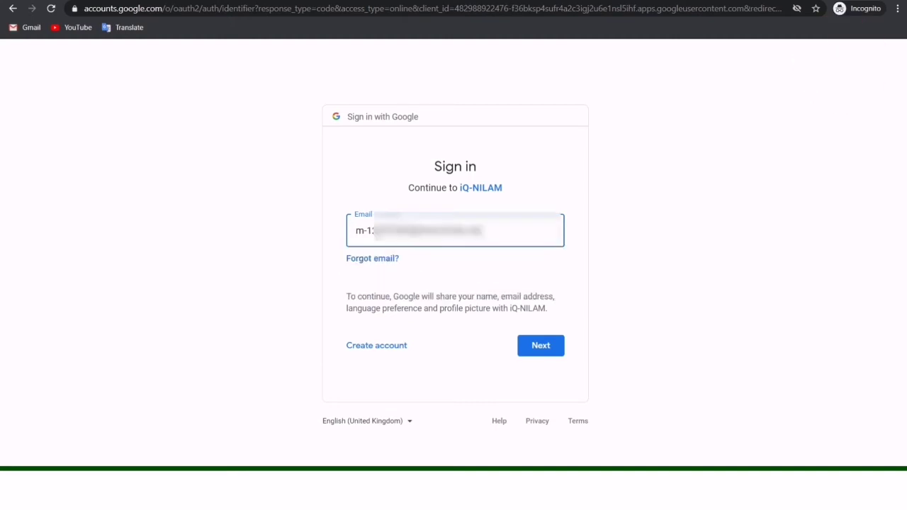
key(Return)
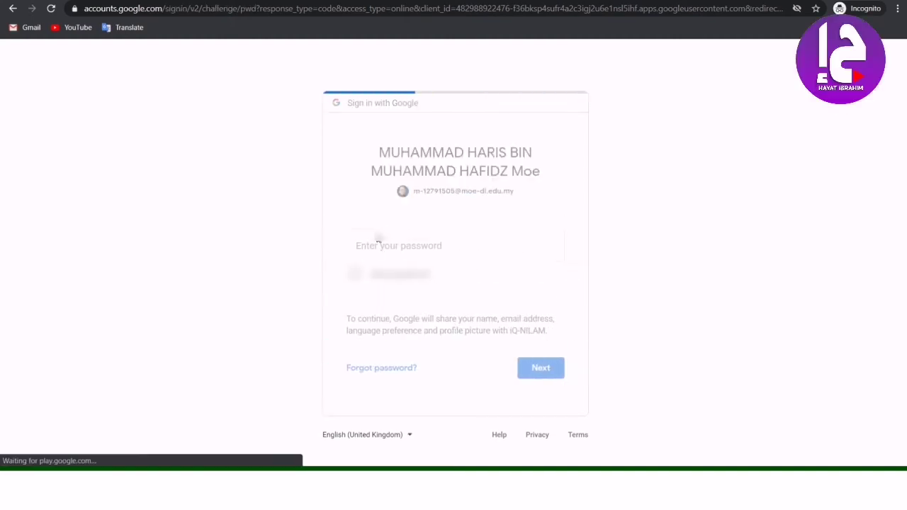
- Enter the pupil's account password and submit it to sign in to iQ-NILAM
text(•)
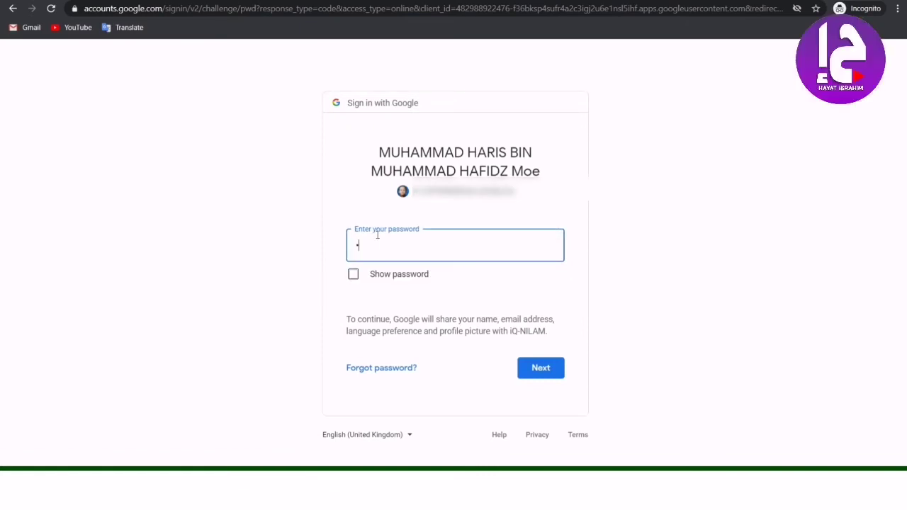
text(••••••••)
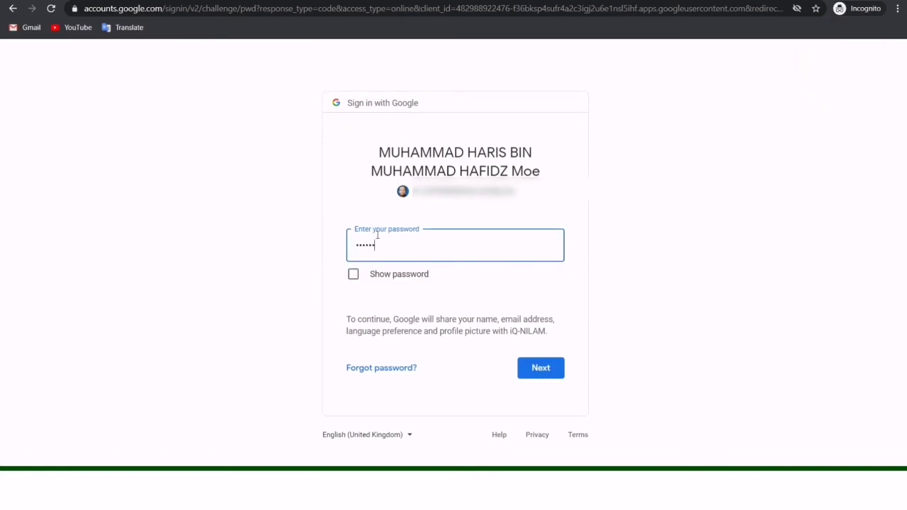
click(536, 374)
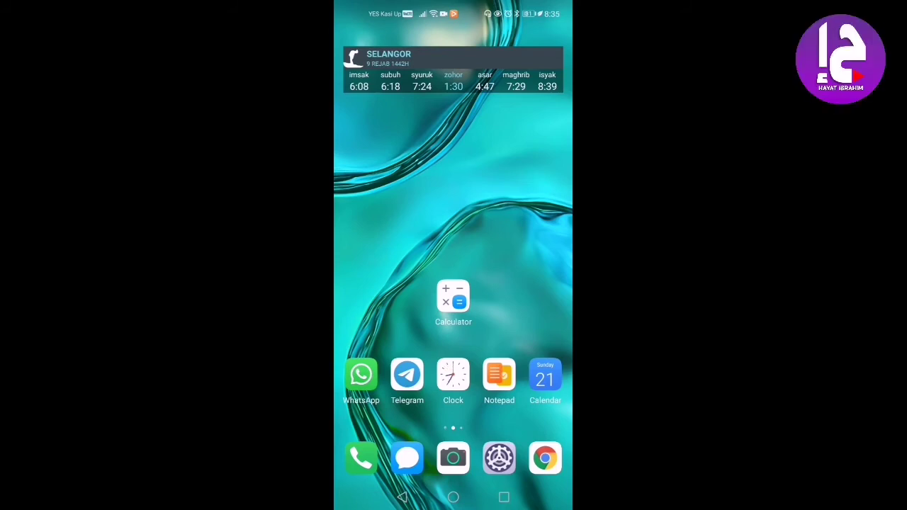
- Open iqnilam.moe.gov.my in Chrome on the phone, dismiss the translation offer and try to sign in with DELIMa
click(545, 458)
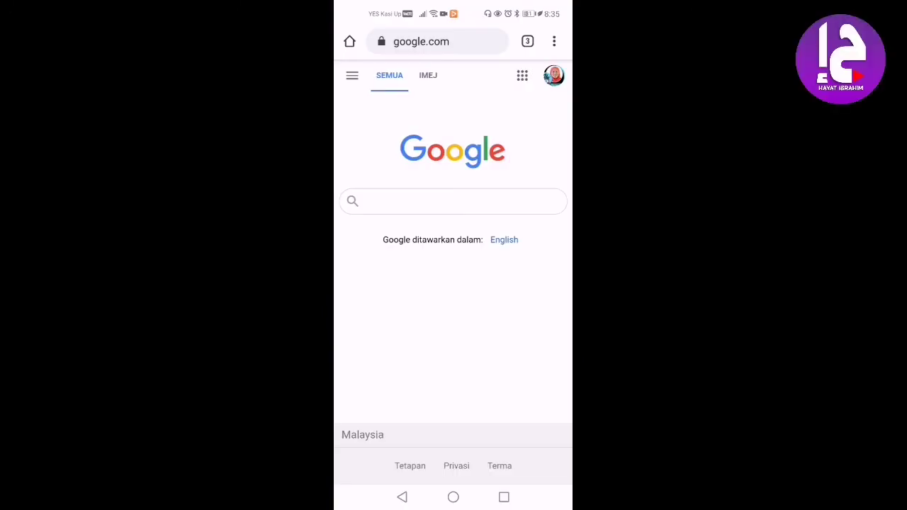
click(440, 41)
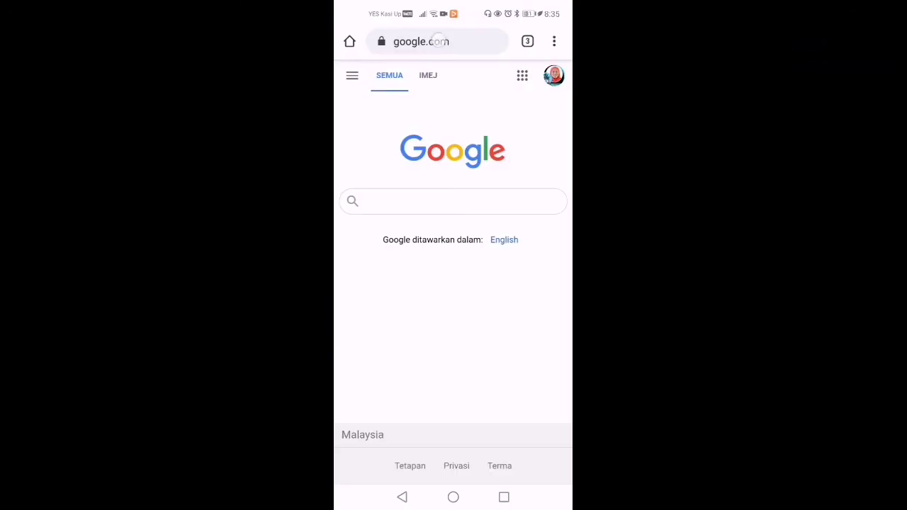
text(iqn)
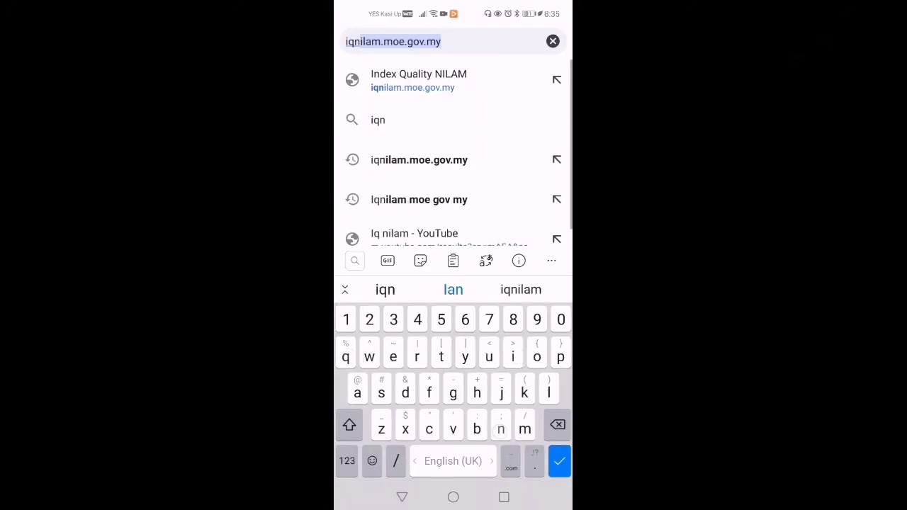
text(ilam.m)
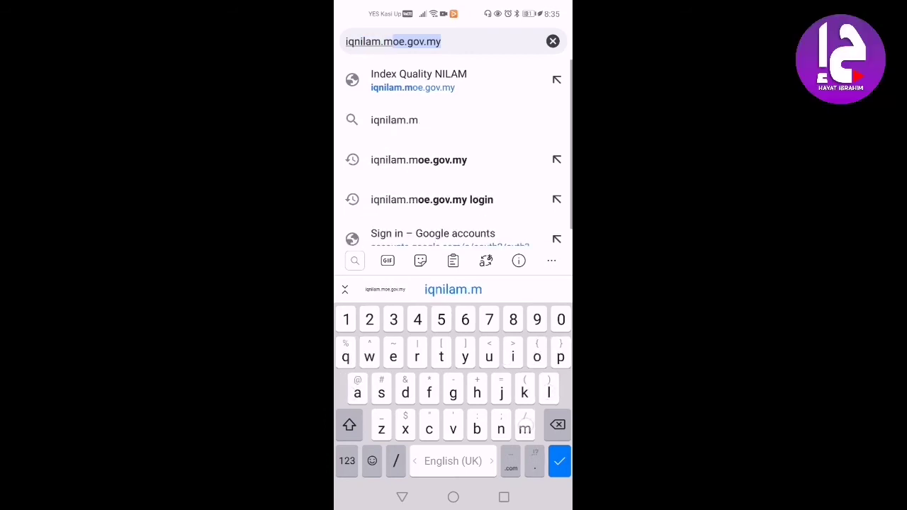
text(oe.gov)
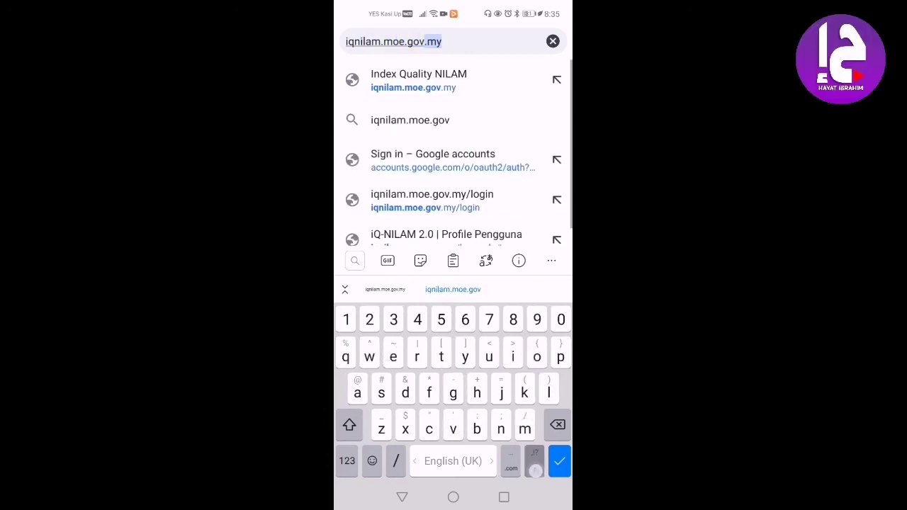
text(.my)
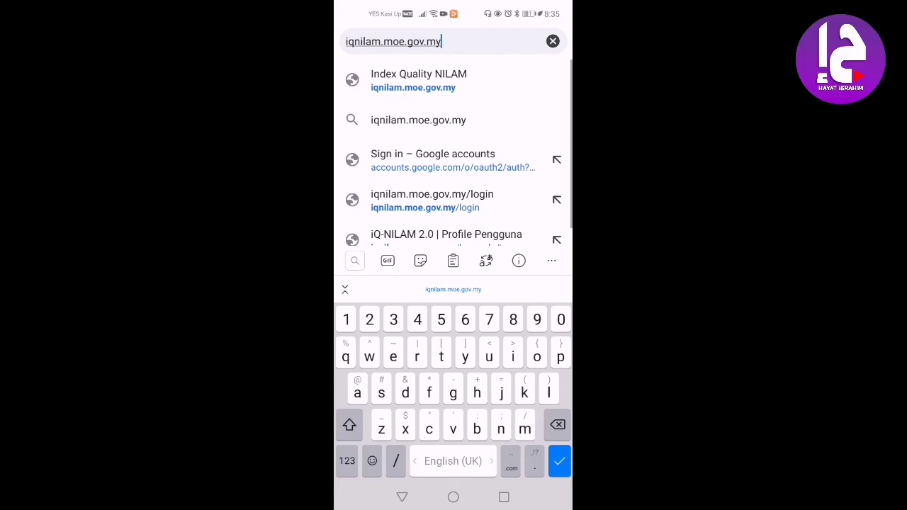
key(Return)
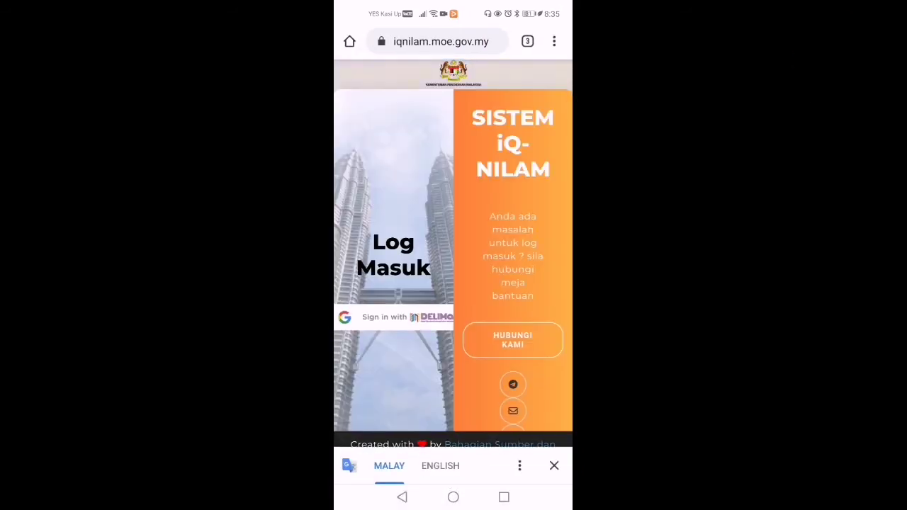
click(554, 465)
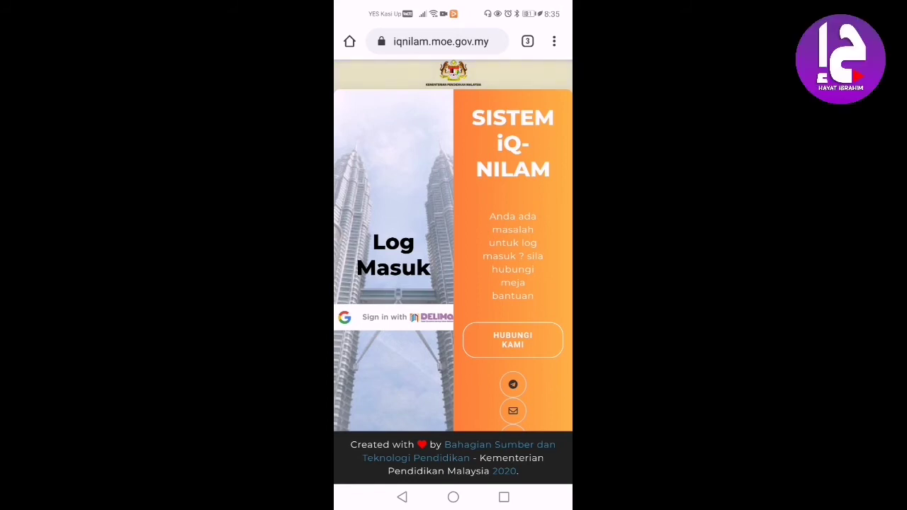
click(393, 317)
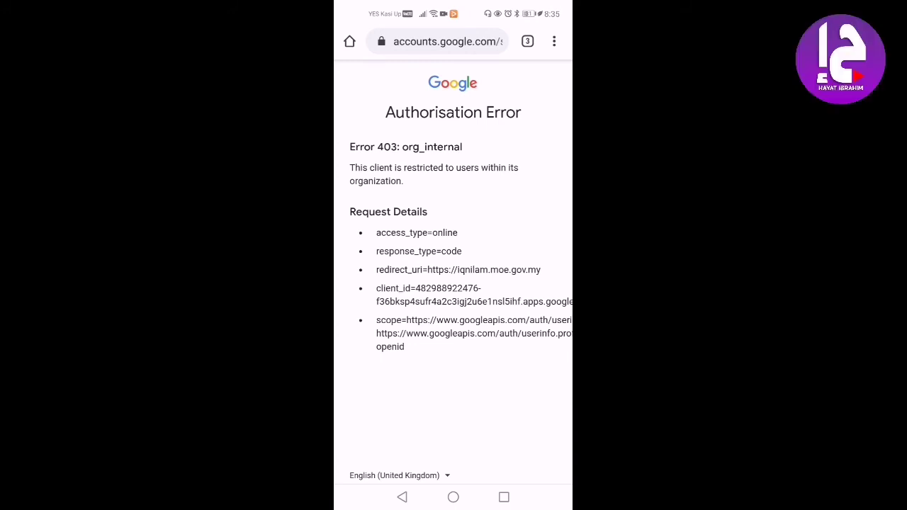
- Open google.com and log out of the Google account signed in on the phone's browser
click(448, 42)
text(goog)
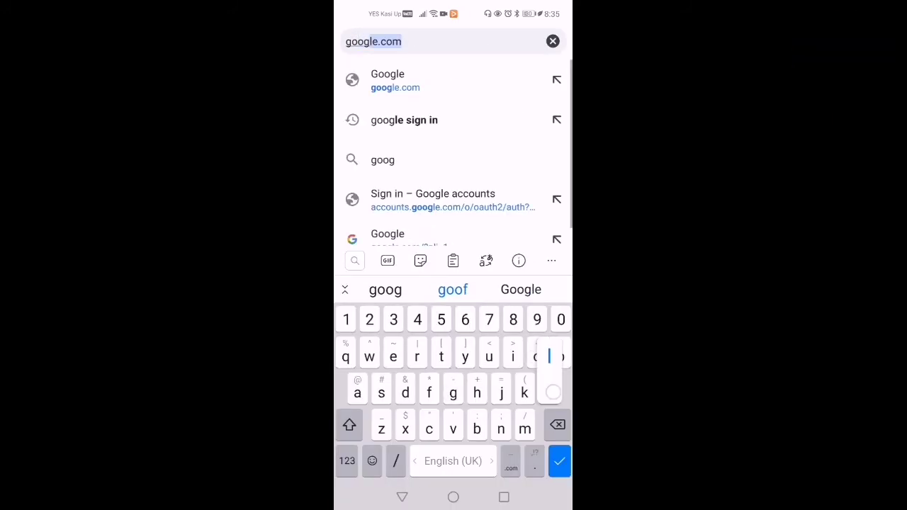
text(le.ci)
key(BackSpace)
text(om)
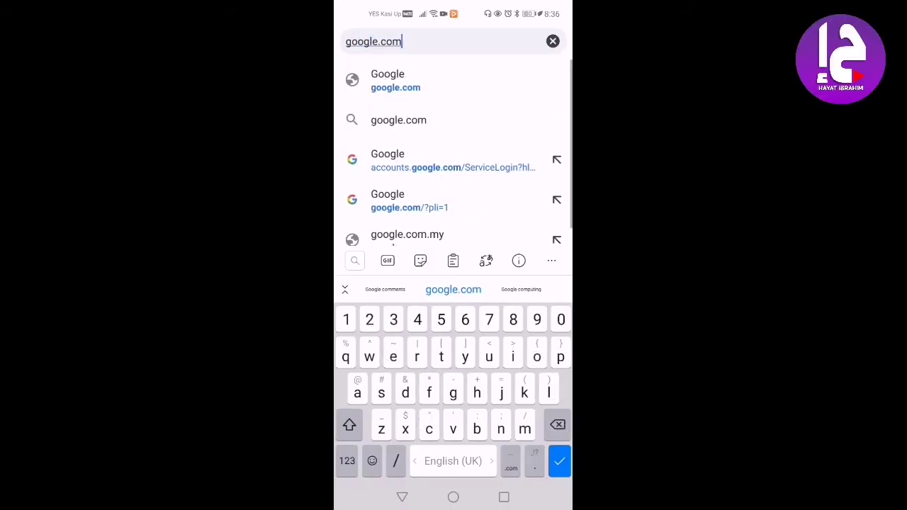
key(Return)
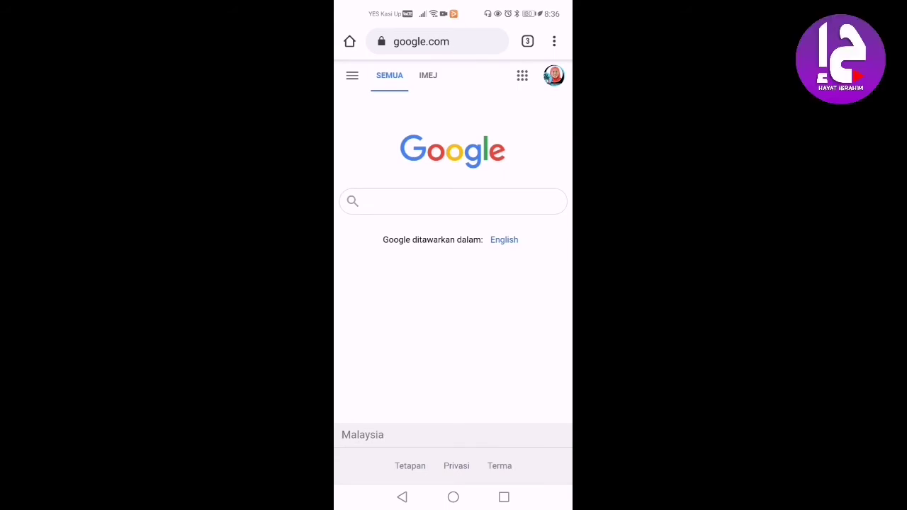
click(554, 75)
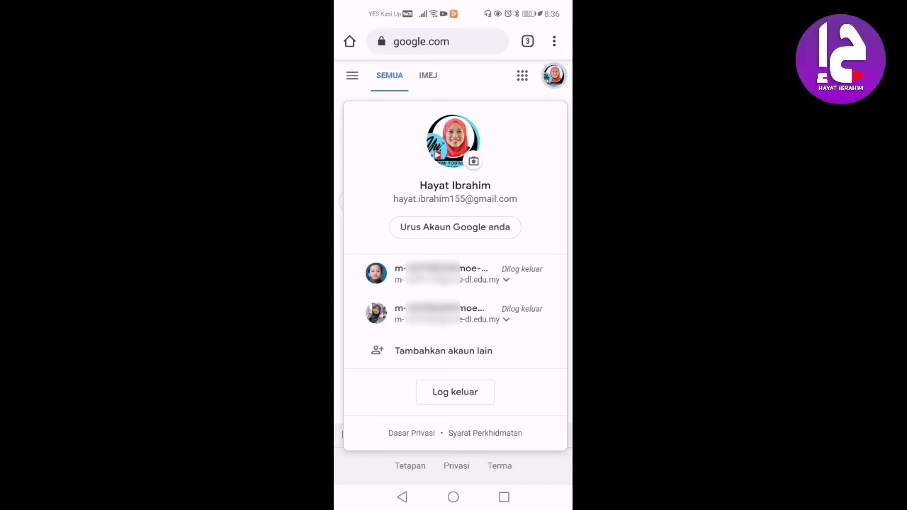
click(456, 392)
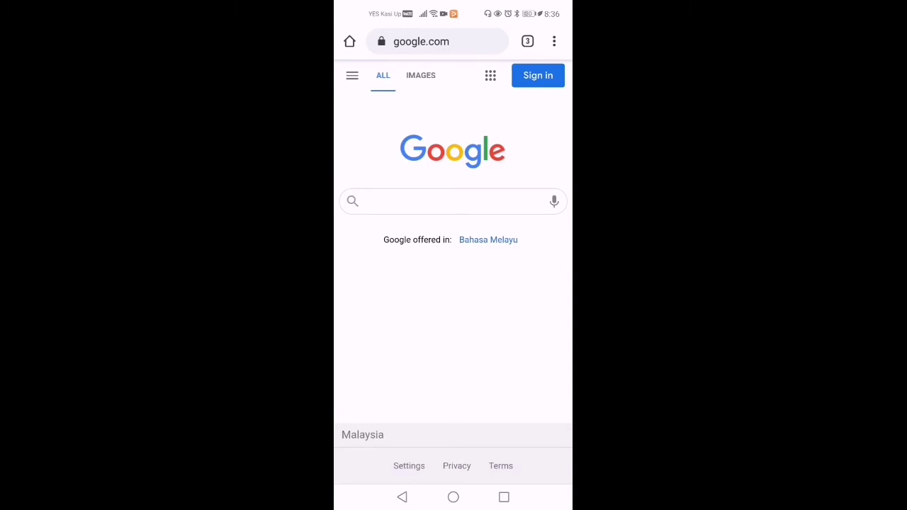
- Reopen the iQ-NILAM login page at iqnilam.moe.gov.my after logging out of Google
click(438, 41)
text(iqnilam)
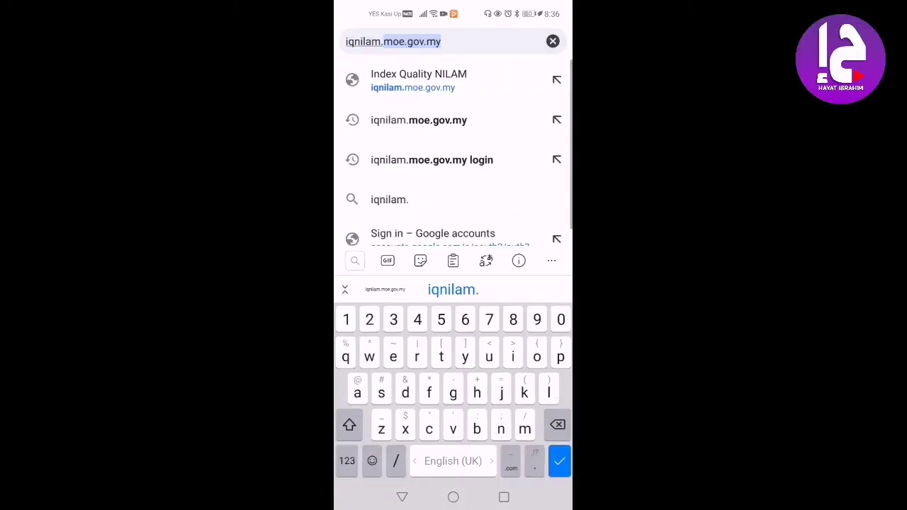
text(.moe.)
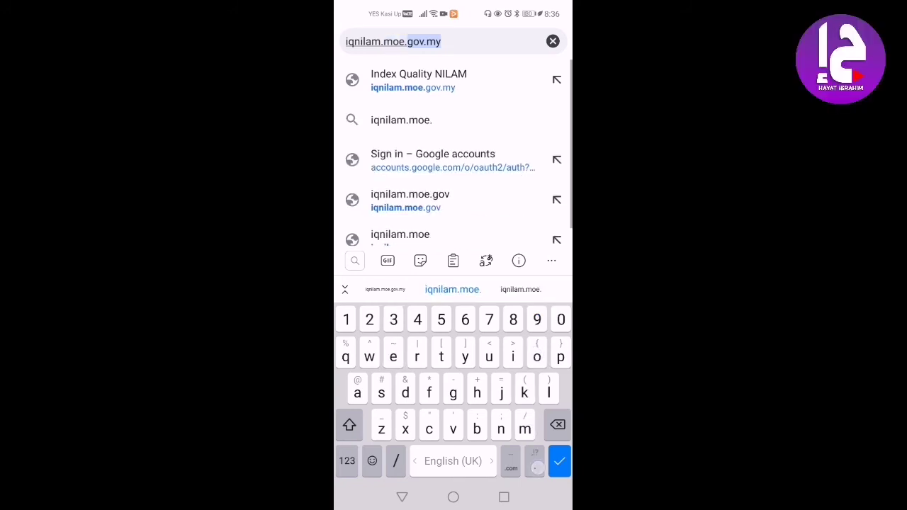
text(gov.my)
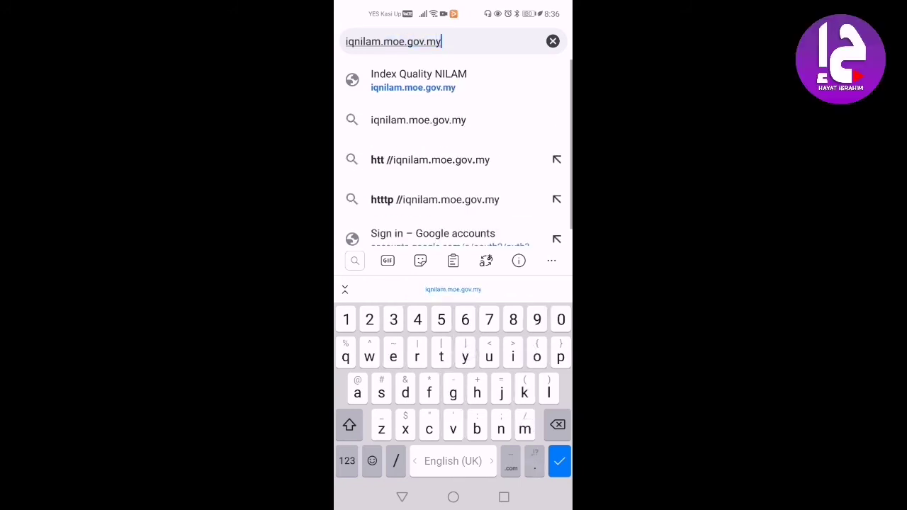
key(Return)
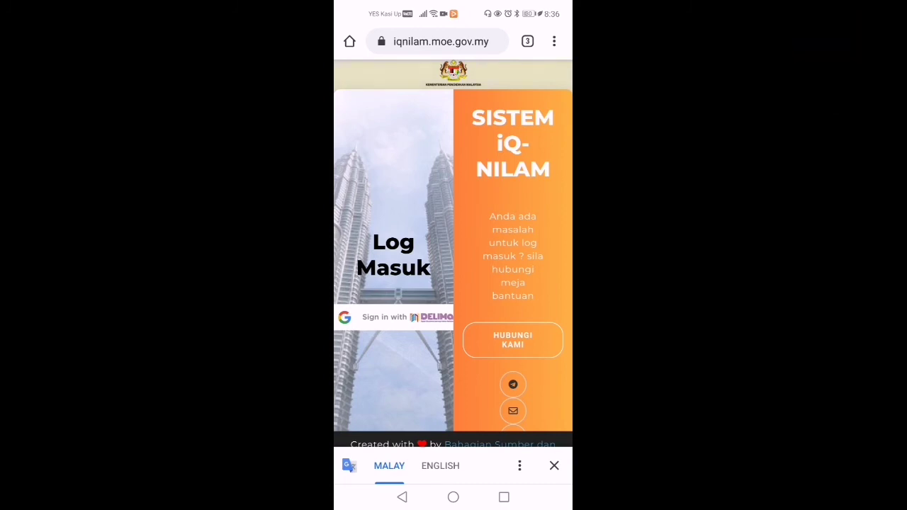
- Sign in to iQ-NILAM with DELIMa by choosing the pupil's signed-out account and submitting its account password
click(397, 317)
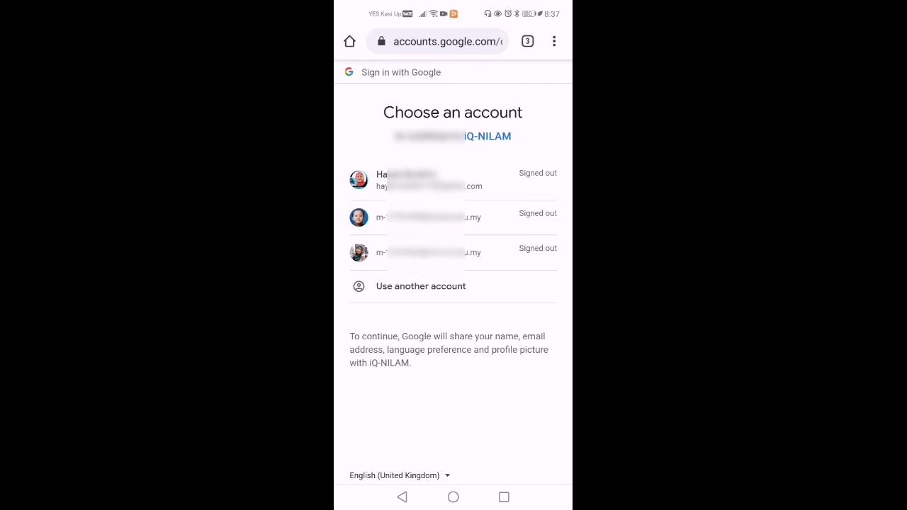
scroll(489, 223, down, 1)
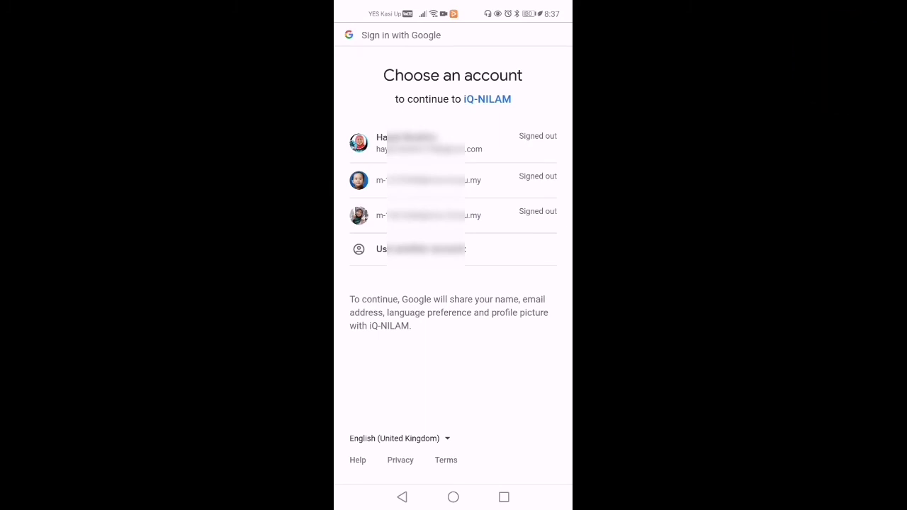
click(454, 215)
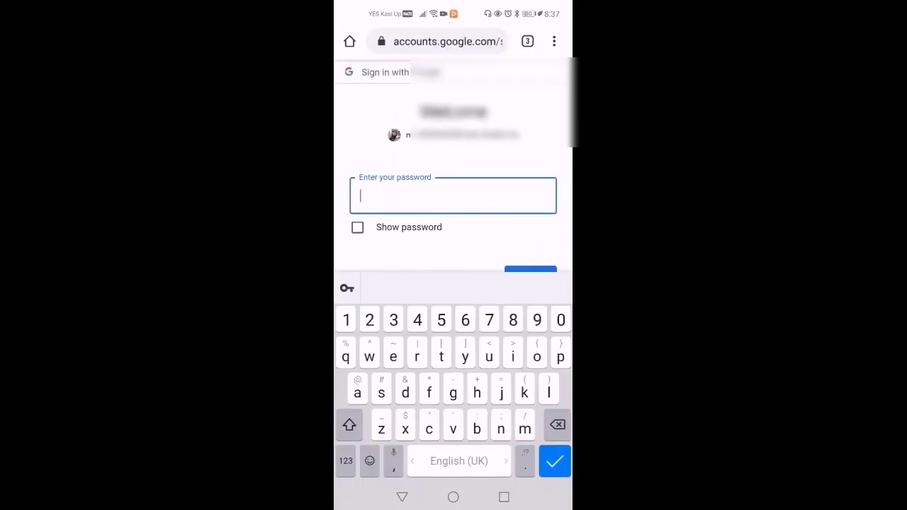
click(350, 425)
text(••••••••)
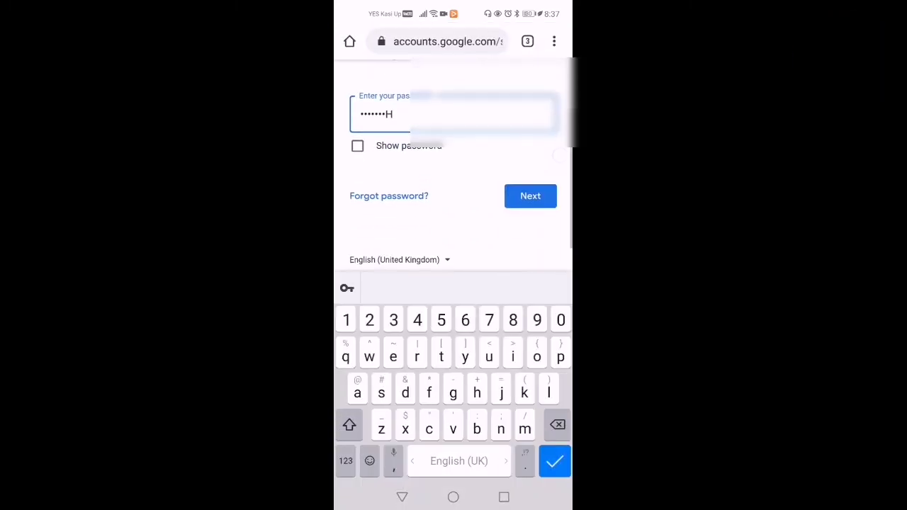
click(533, 197)
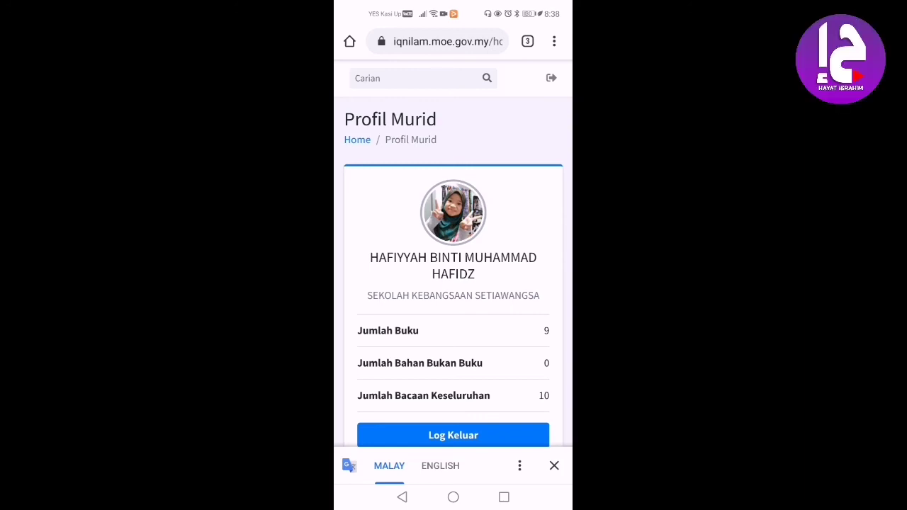
- Review the pupil's profile details and every section of the NILAM reading record form through to its save option
drag(527, 394, 543, 253)
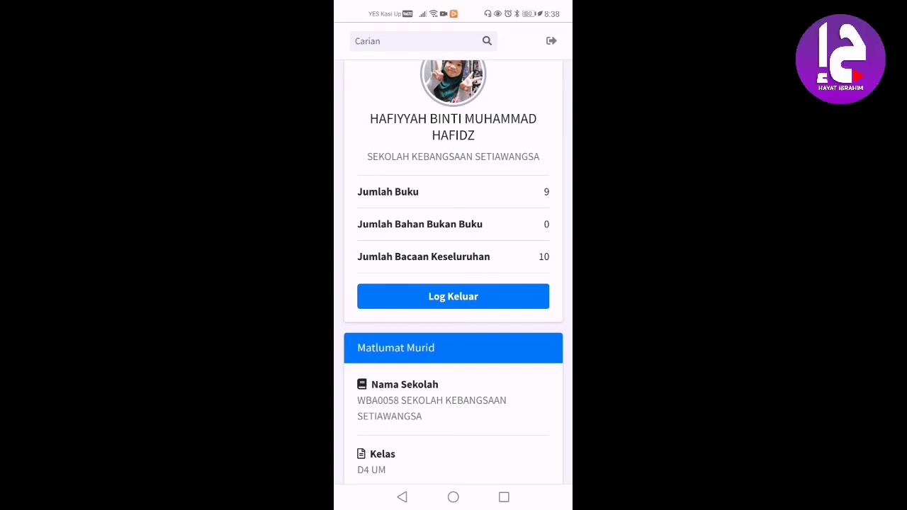
drag(497, 398, 534, 189)
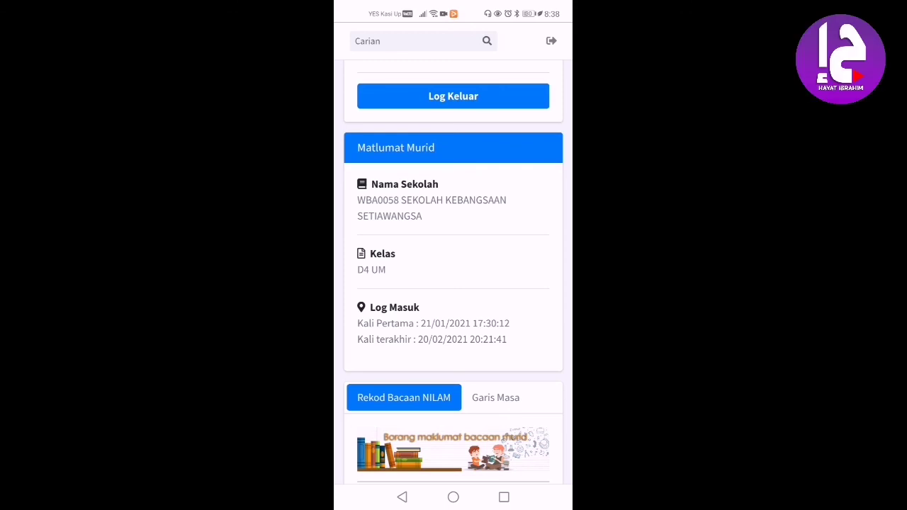
scroll(454, 284, down, 4)
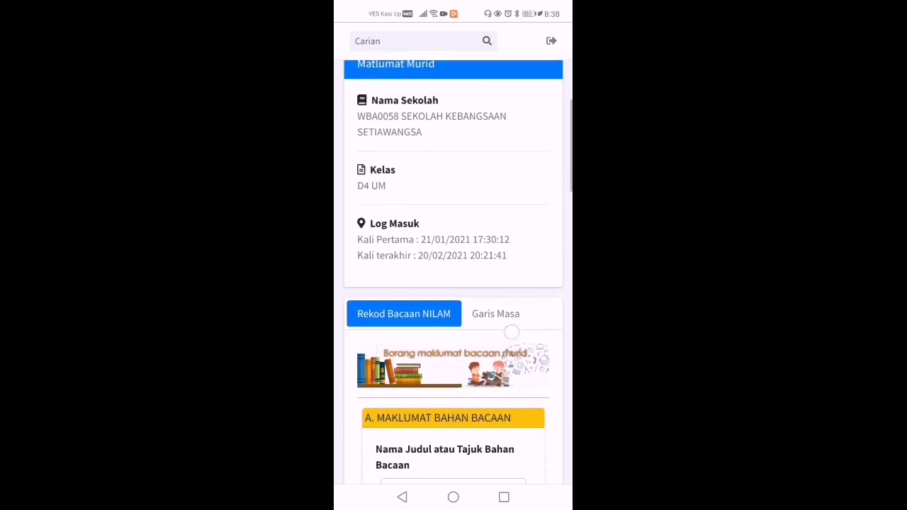
scroll(524, 160, down, 1)
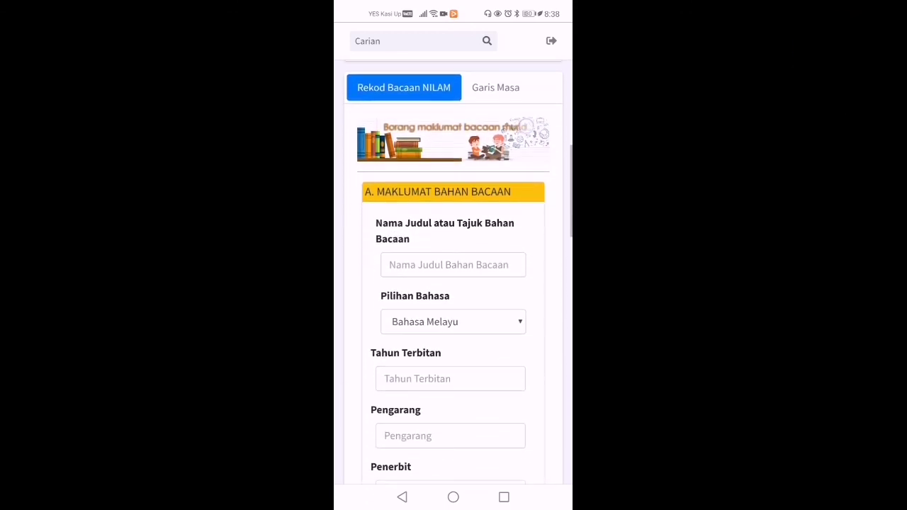
drag(510, 442, 515, 115)
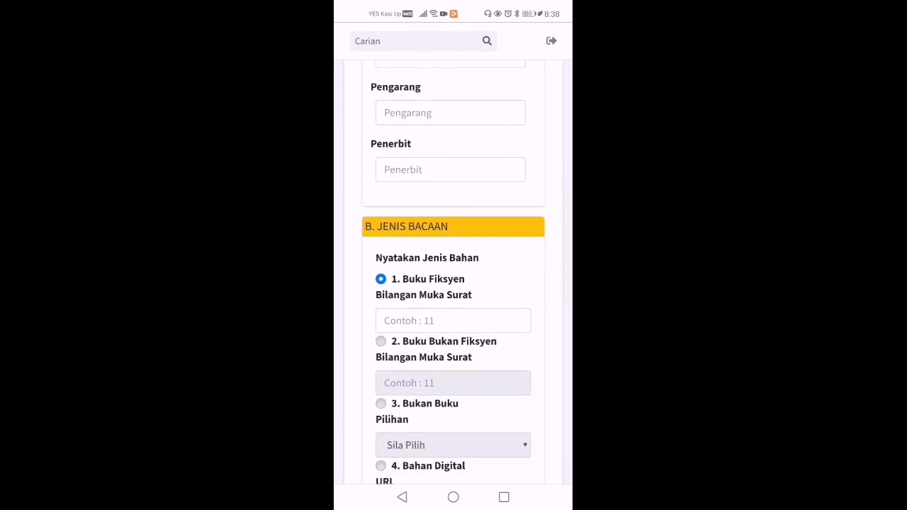
drag(508, 440, 507, 229)
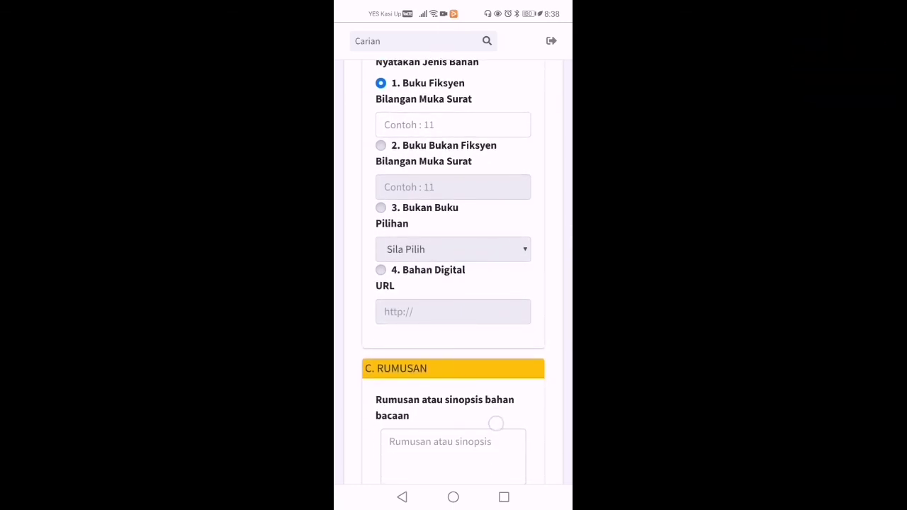
drag(497, 423, 500, 172)
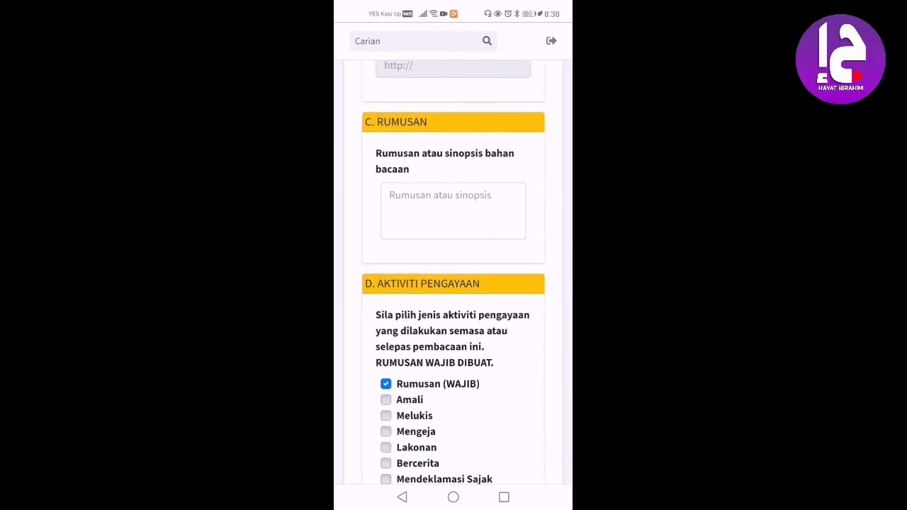
drag(496, 406, 506, 149)
drag(496, 429, 490, 234)
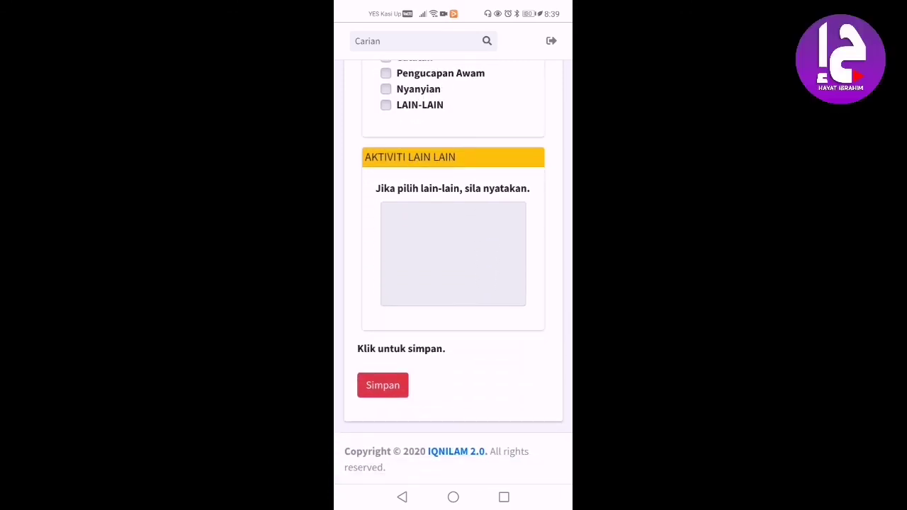
- Return to the title field in section A, MAKLUMAT BAHAN BACAAN, and dismiss the translation offer
drag(525, 269, 528, 425)
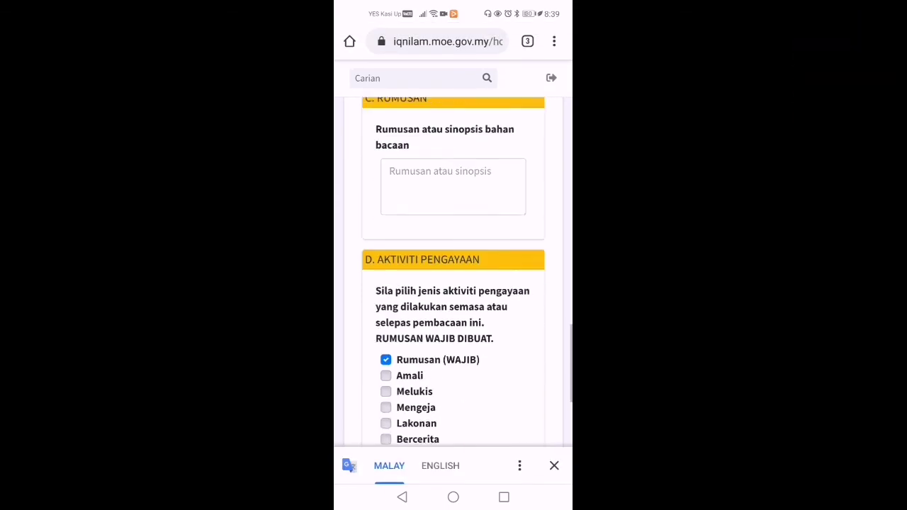
drag(496, 333, 500, 440)
drag(507, 314, 506, 377)
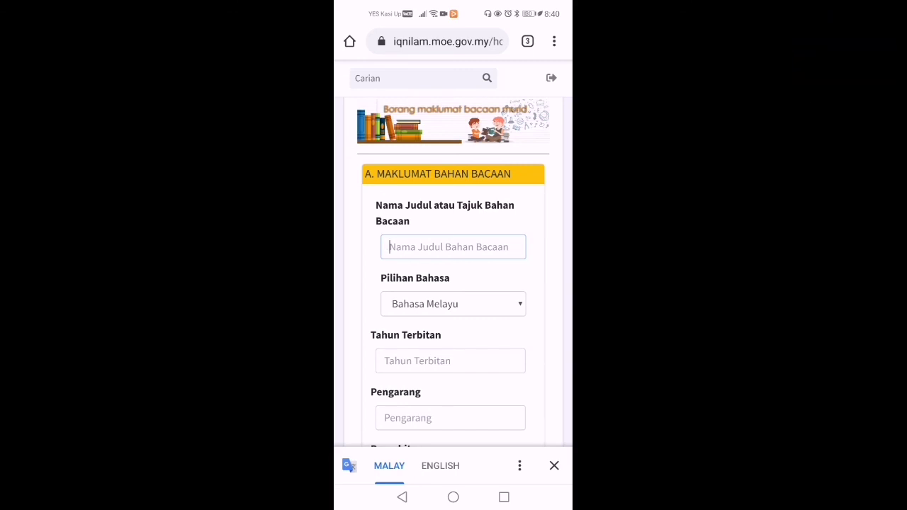
click(553, 470)
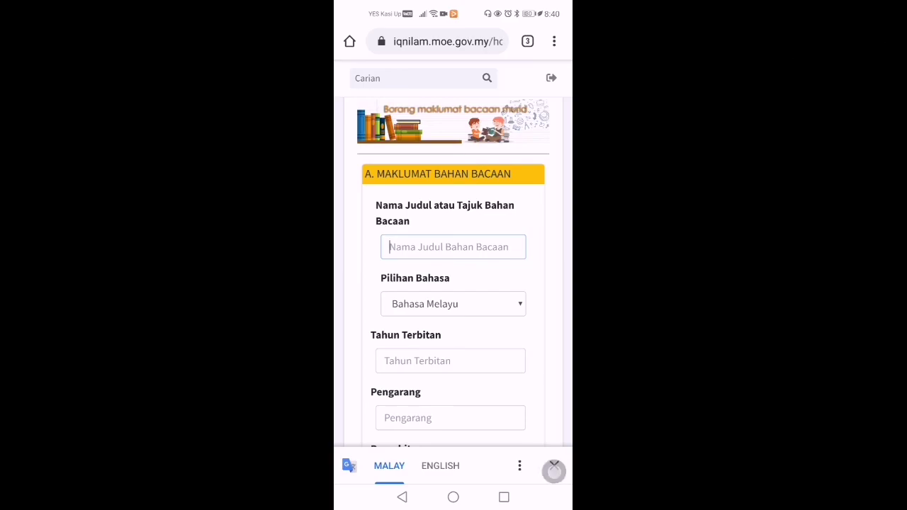